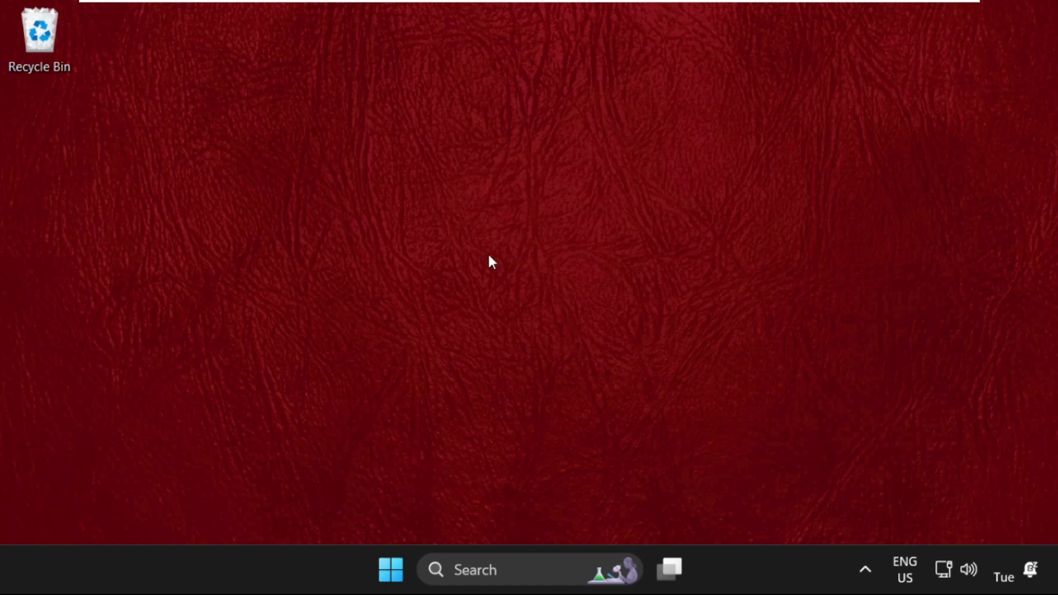
Launch Task Manager from the taskbar's right-click menu.
{"action": "right_click", "coordinate": [285, 564]}
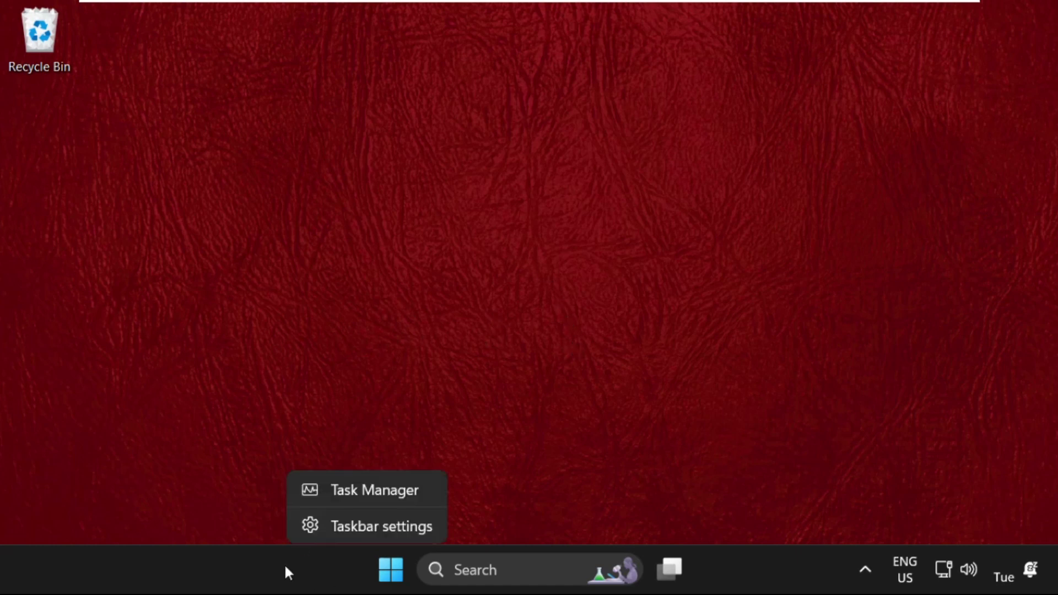
{"action": "left_click", "coordinate": [342, 491]}
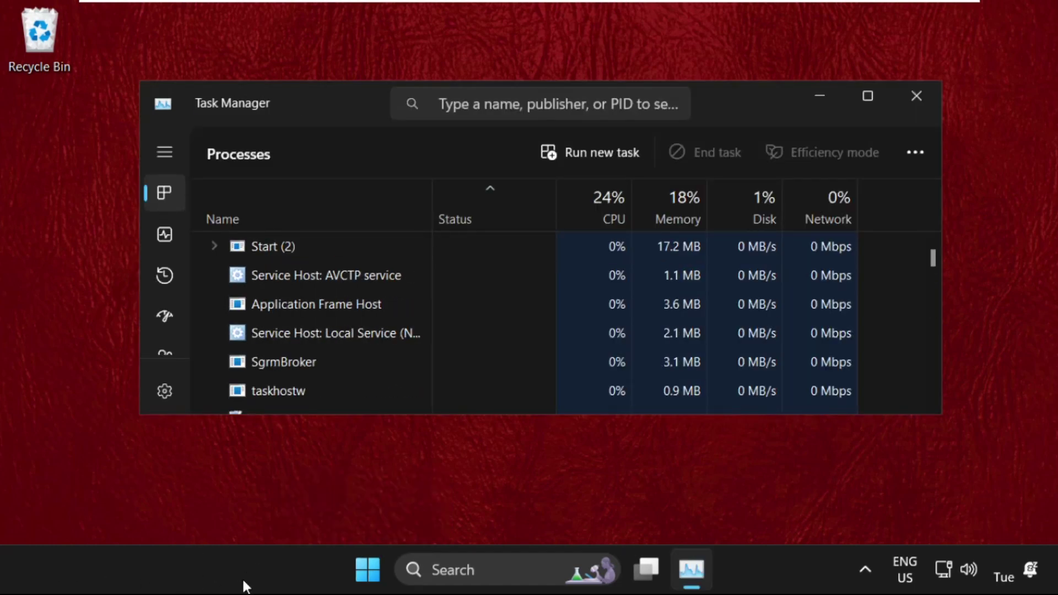
Start a new task and browse through Local Disk (C:) to the C:\Windows\System32 folder.
{"action": "left_click", "coordinate": [590, 147]}
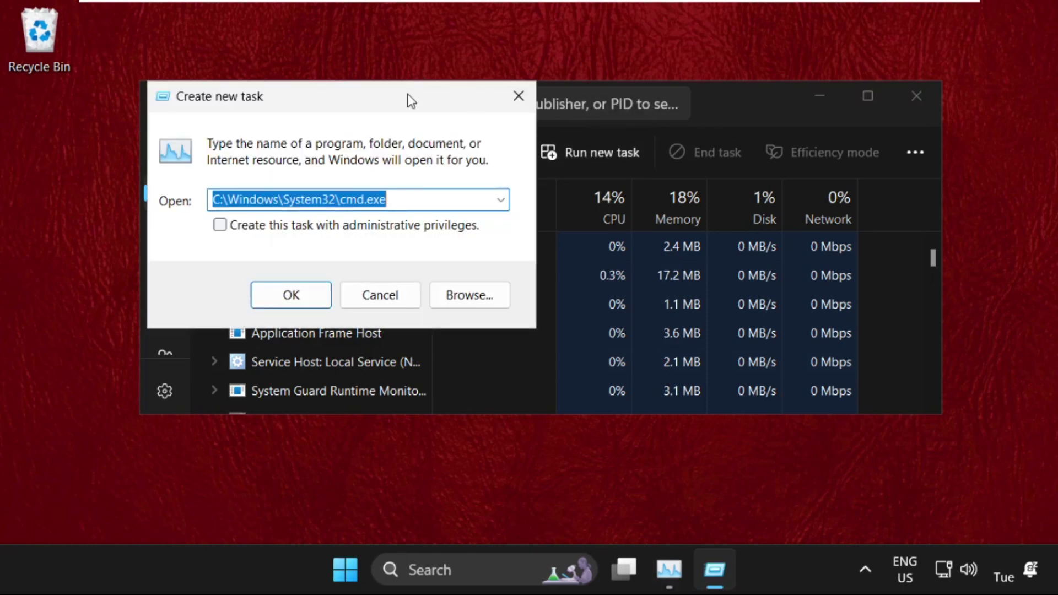
{"action": "left_click_drag", "start_coordinate": [406, 100], "coordinate": [603, 120]}
{"action": "left_click", "coordinate": [681, 304]}
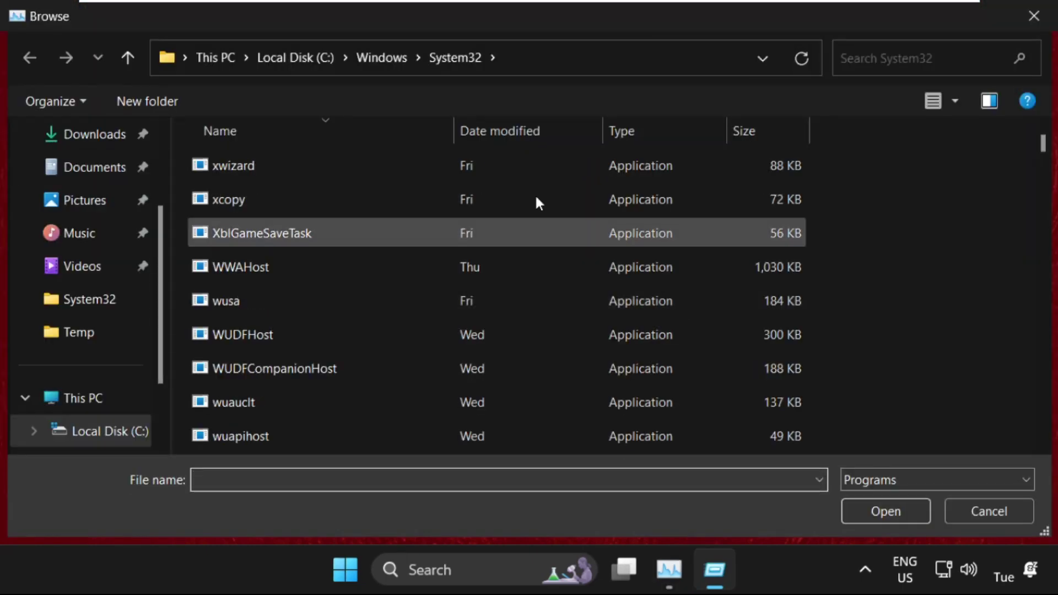
{"action": "left_click", "coordinate": [91, 409]}
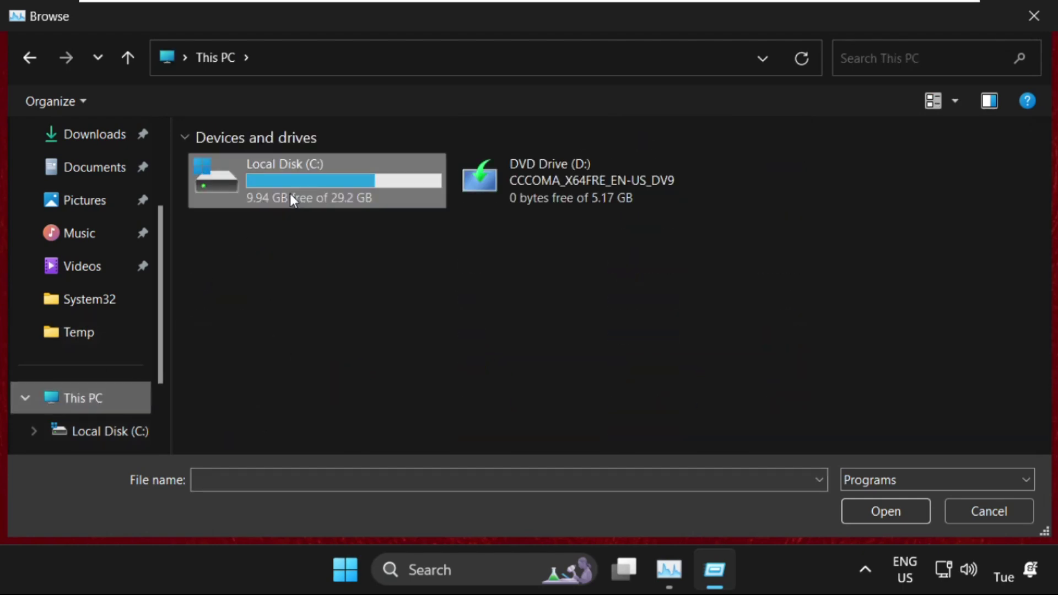
{"action": "double_click", "coordinate": [303, 177]}
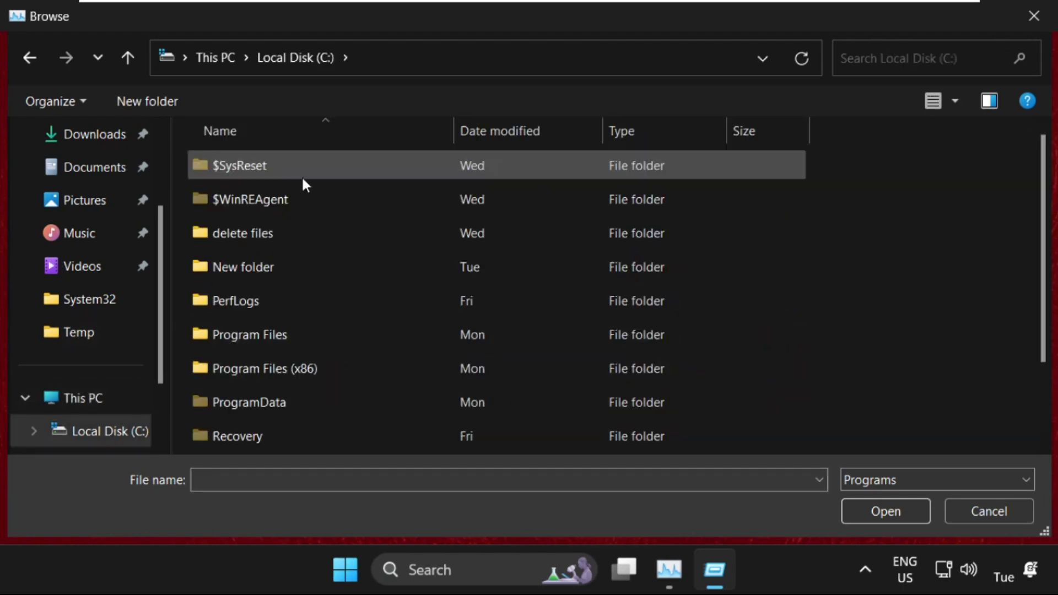
{"action": "double_click", "coordinate": [682, 16]}
{"action": "scroll", "coordinate": [537, 267], "scroll_direction": "down", "scroll_amount": 1}
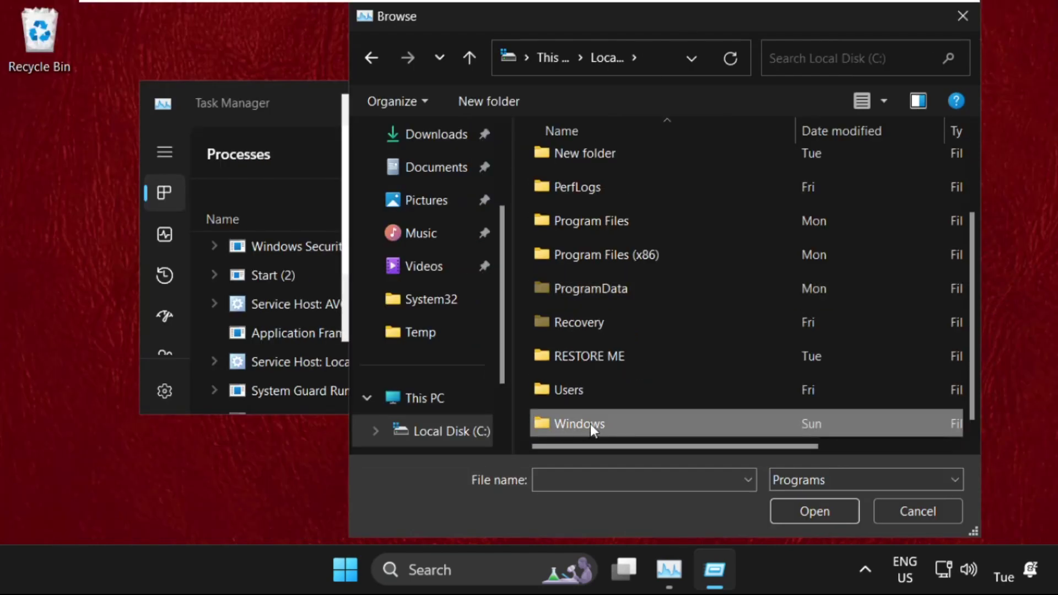
{"action": "double_click", "coordinate": [615, 420]}
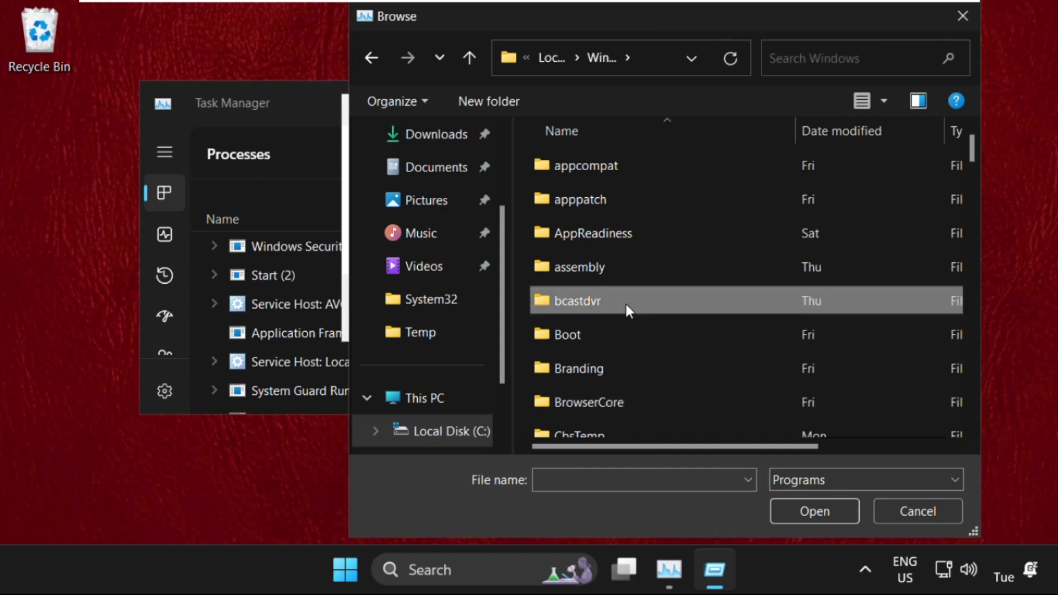
{"action": "key", "text": "s"}
{"action": "key", "text": "s"}
{"action": "scroll", "coordinate": [625, 301], "scroll_direction": "down", "scroll_amount": 4}
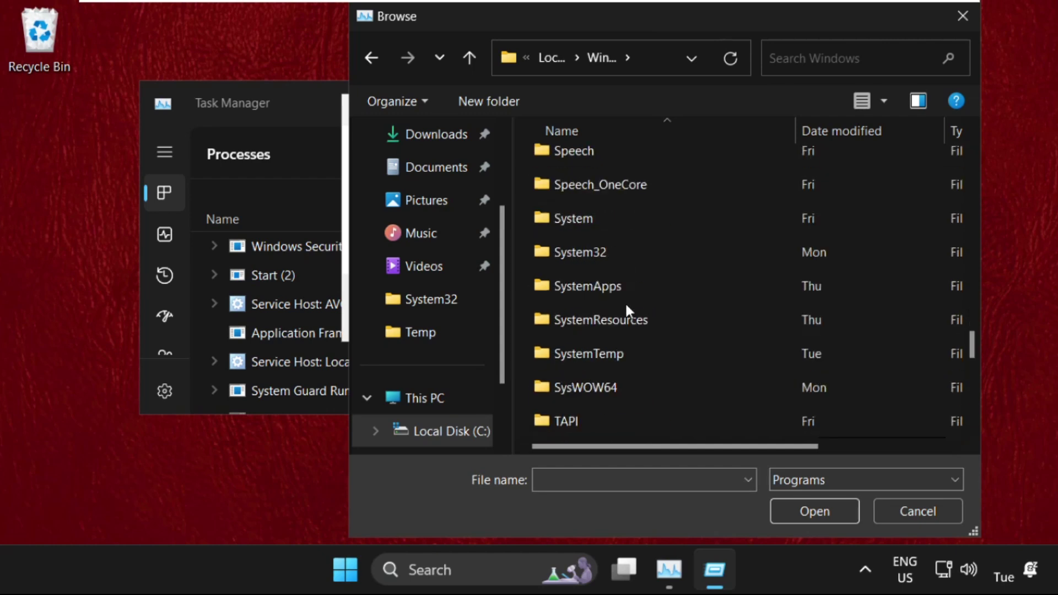
{"action": "double_click", "coordinate": [598, 254]}
Select cmd.exe in System32 as the program for the new task.
{"action": "key", "text": "w"}
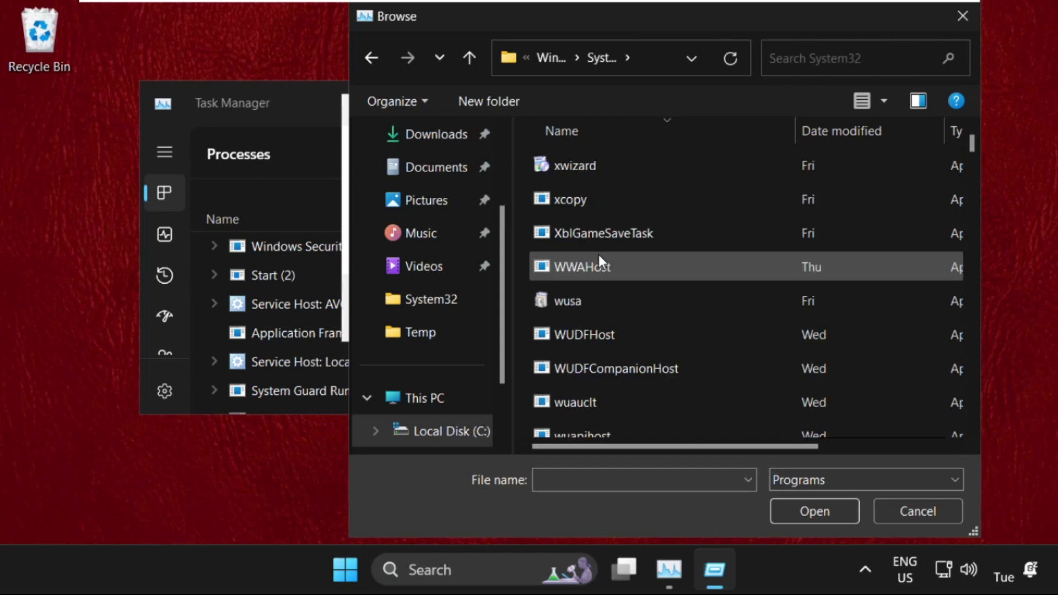
{"action": "left_click", "coordinate": [618, 328]}
{"action": "scroll", "coordinate": [618, 319], "scroll_direction": "down", "scroll_amount": 3}
{"action": "key", "text": "c"}
{"action": "key", "text": "u"}
{"action": "key", "text": "s"}
{"action": "scroll", "coordinate": [618, 319], "scroll_direction": "up", "scroll_amount": 10}
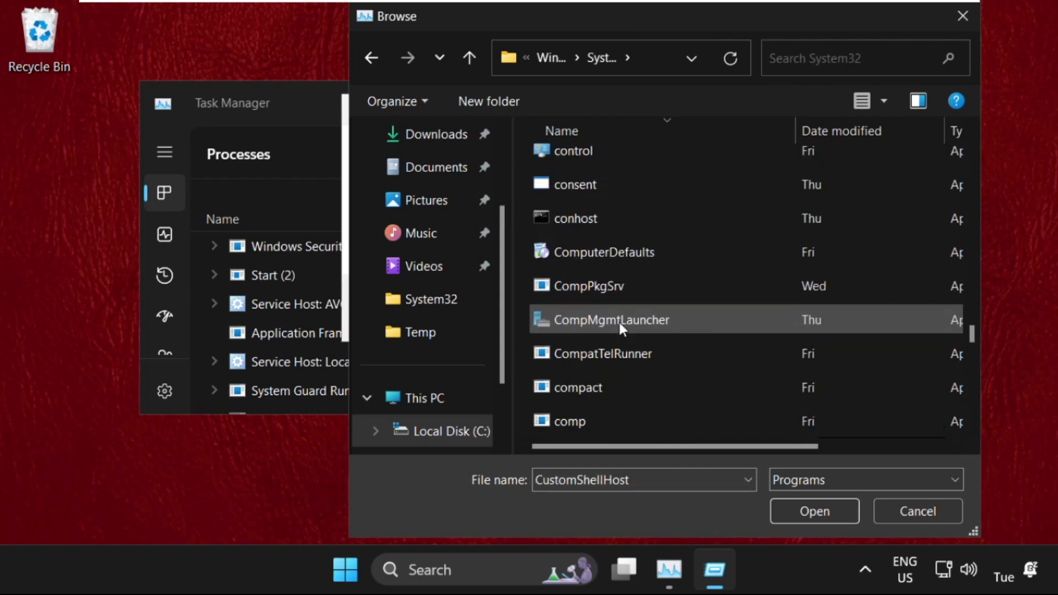
{"action": "scroll", "coordinate": [618, 319], "scroll_direction": "down", "scroll_amount": 4}
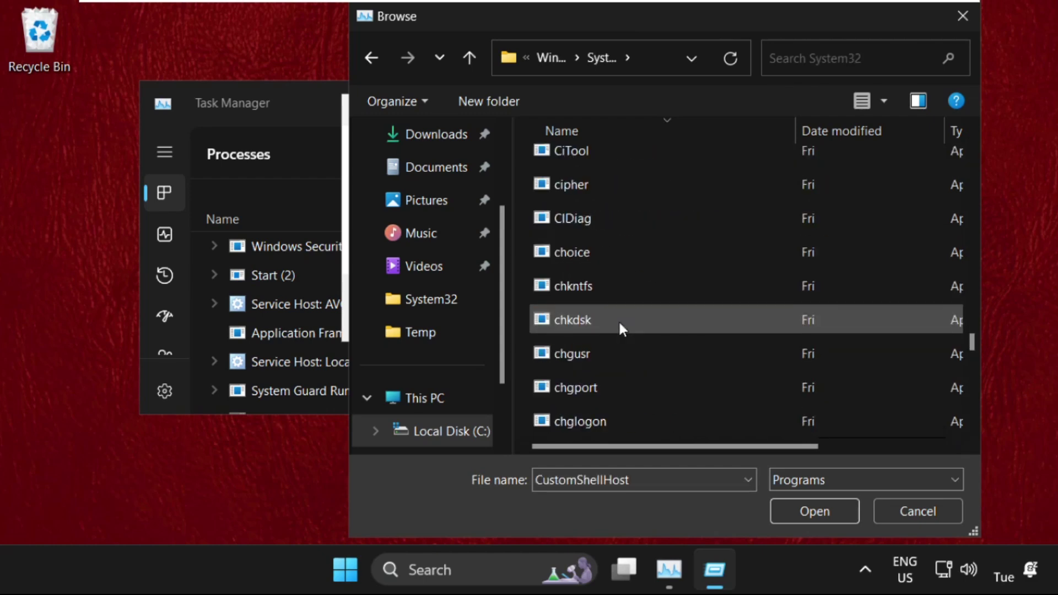
{"action": "scroll", "coordinate": [618, 319], "scroll_direction": "up", "scroll_amount": 4}
{"action": "scroll", "coordinate": [618, 320], "scroll_direction": "up", "scroll_amount": 3}
{"action": "scroll", "coordinate": [618, 319], "scroll_direction": "down", "scroll_amount": 1}
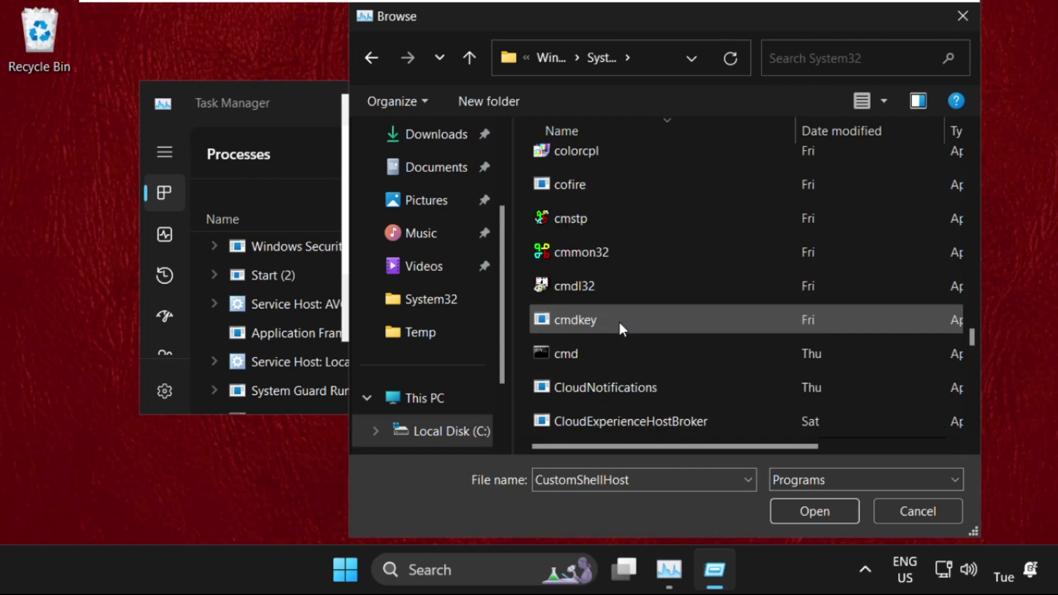
{"action": "left_click", "coordinate": [587, 352]}
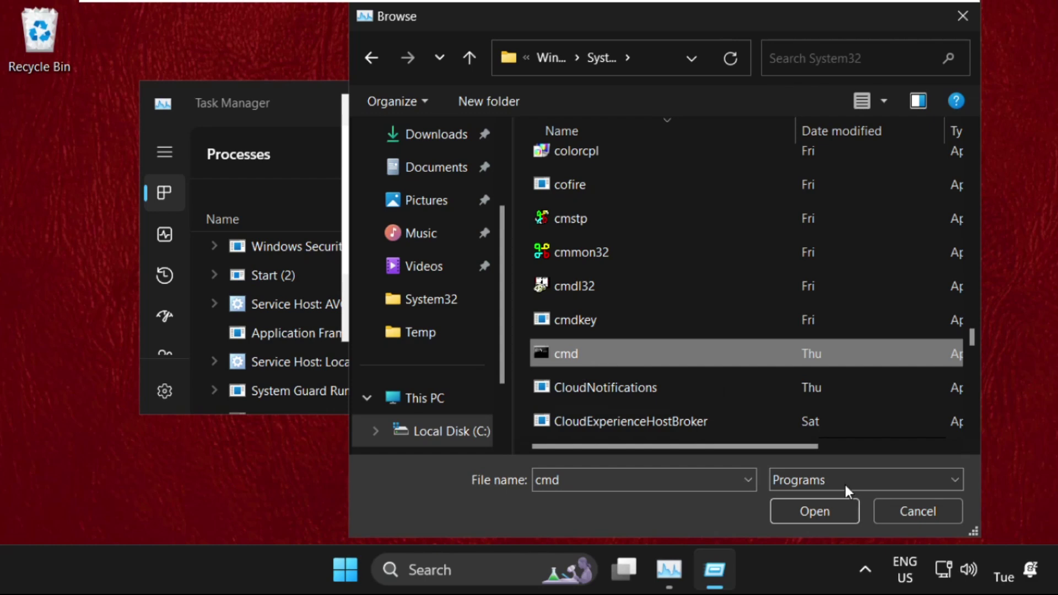
{"action": "left_click", "coordinate": [838, 509]}
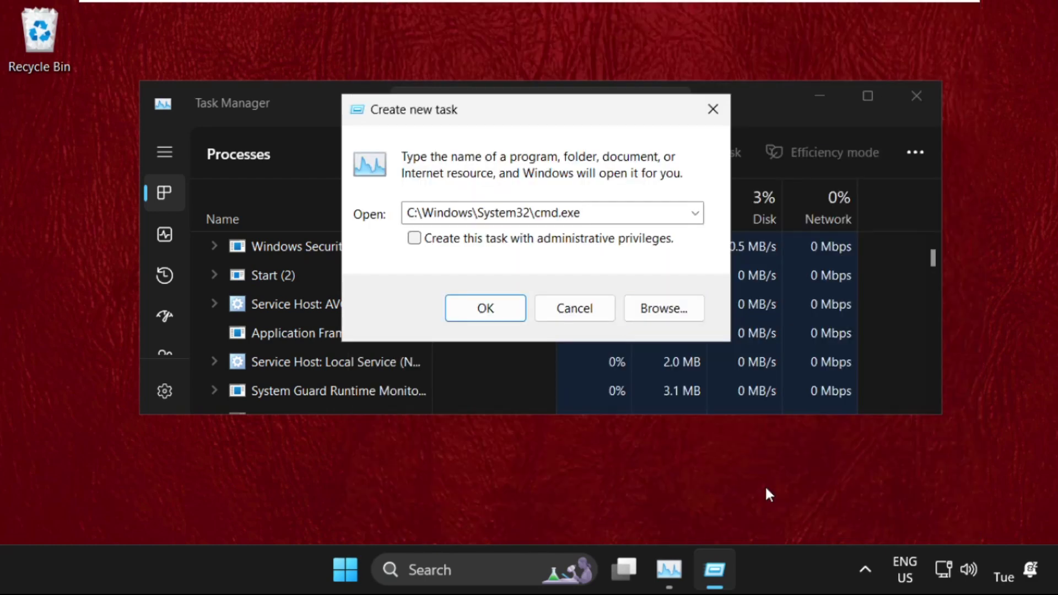
Run cmd with administrative privileges and minimise Task Manager.
{"action": "left_click", "coordinate": [414, 239]}
{"action": "left_click", "coordinate": [497, 312]}
{"action": "left_click", "coordinate": [182, 99]}
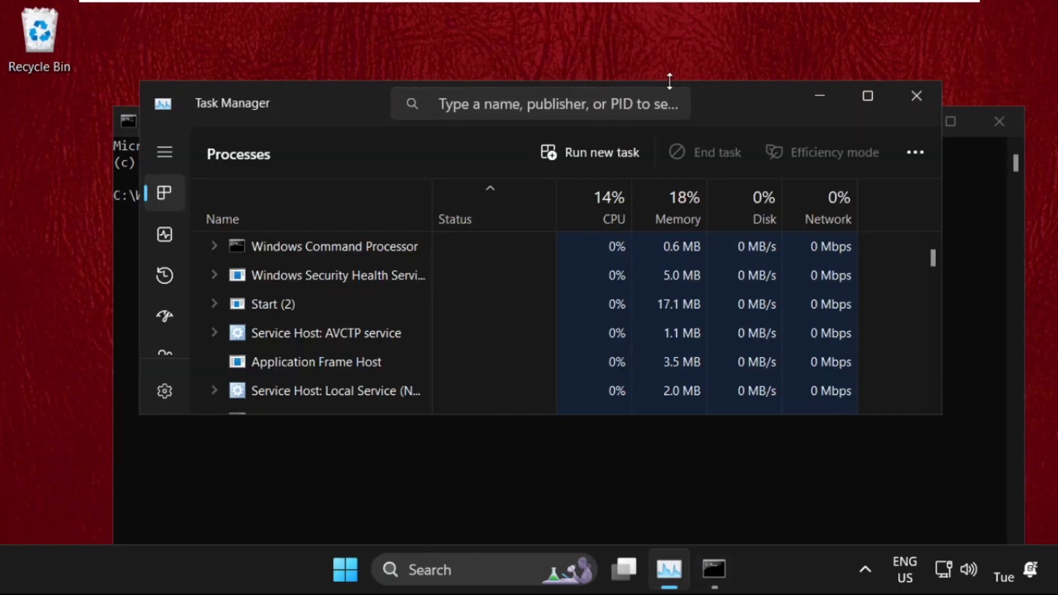
{"action": "left_click", "coordinate": [819, 96]}
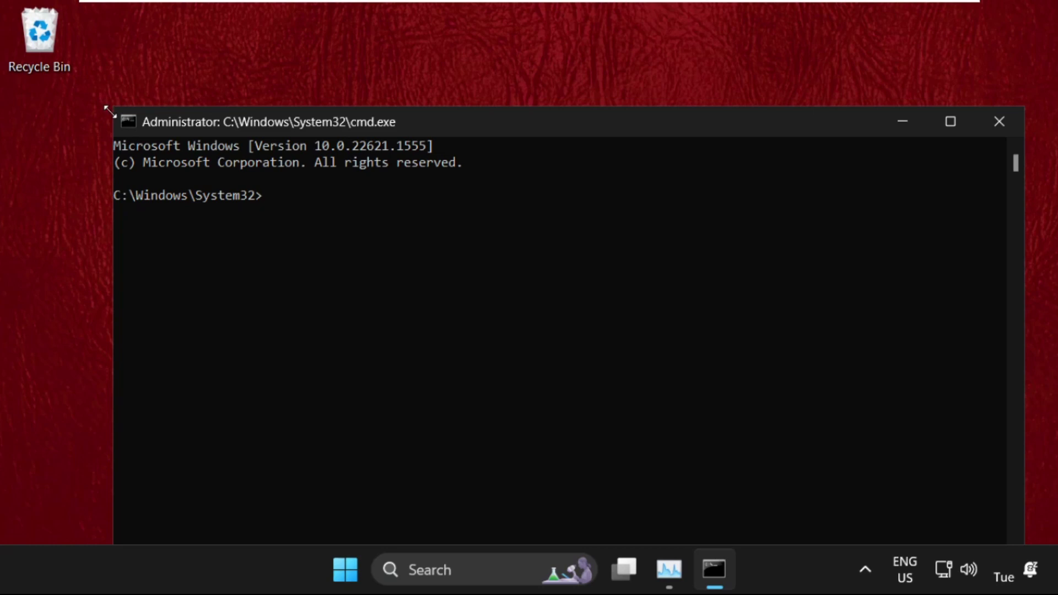
Shrink and raise the command window, then run 'netsh winsock reset' after a mistyped first attempt.
{"action": "left_click_drag", "start_coordinate": [108, 111], "coordinate": [213, 335]}
{"action": "left_click_drag", "start_coordinate": [383, 355], "coordinate": [367, 94]}
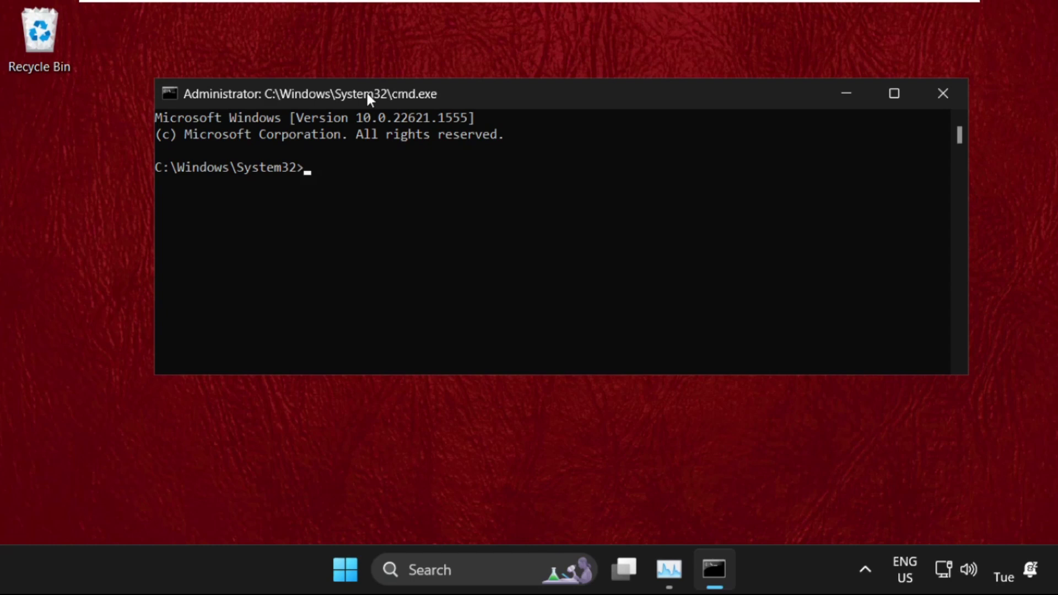
{"action": "type", "text": "netsh winsock rest"}
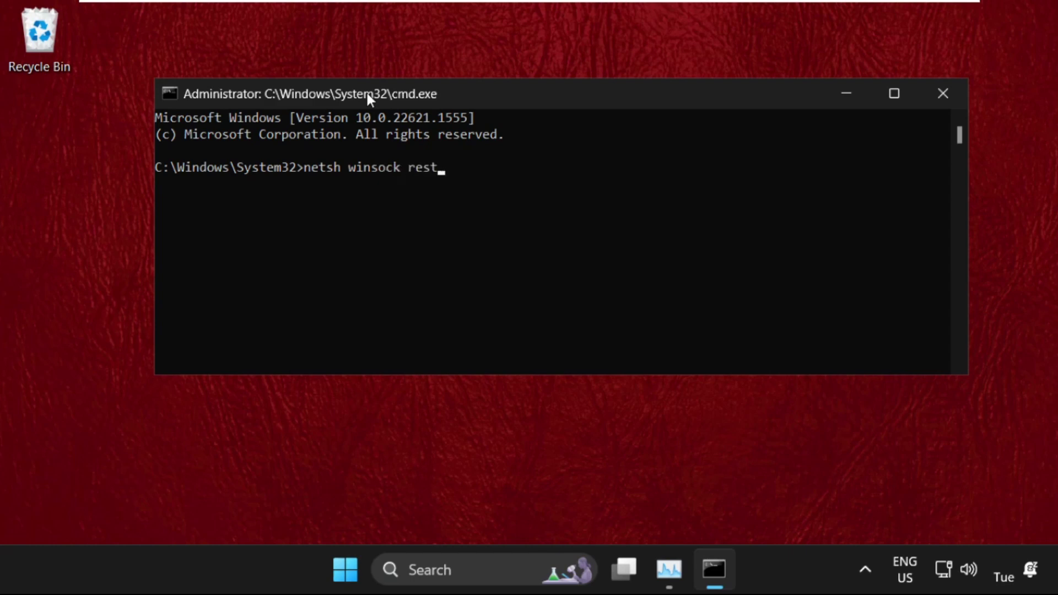
{"action": "key", "text": "Return"}
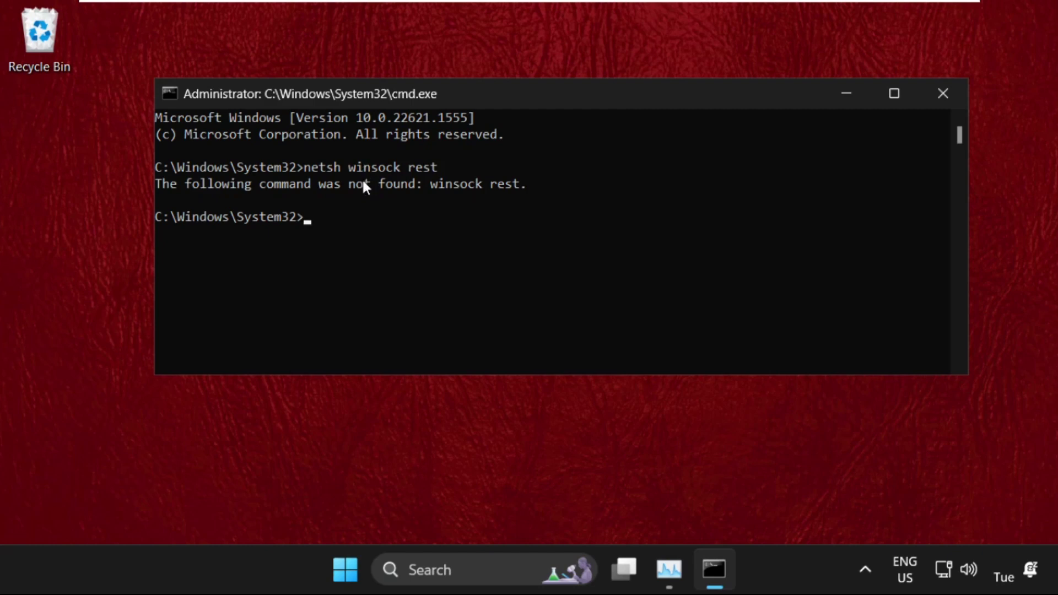
{"action": "type", "text": "netsh winsock "}
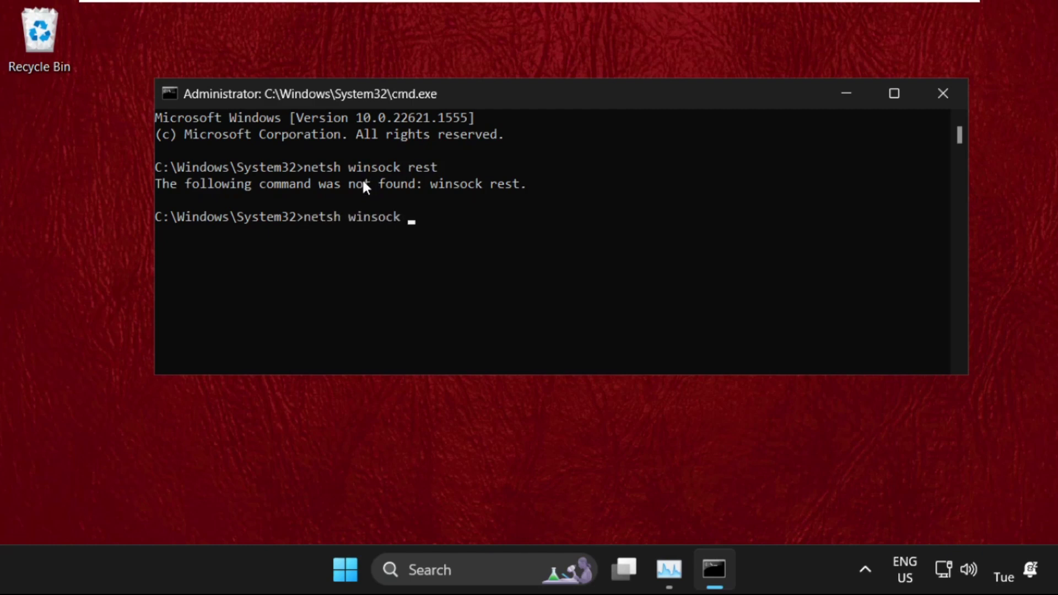
{"action": "type", "text": "reset"}
{"action": "key", "text": "Return"}
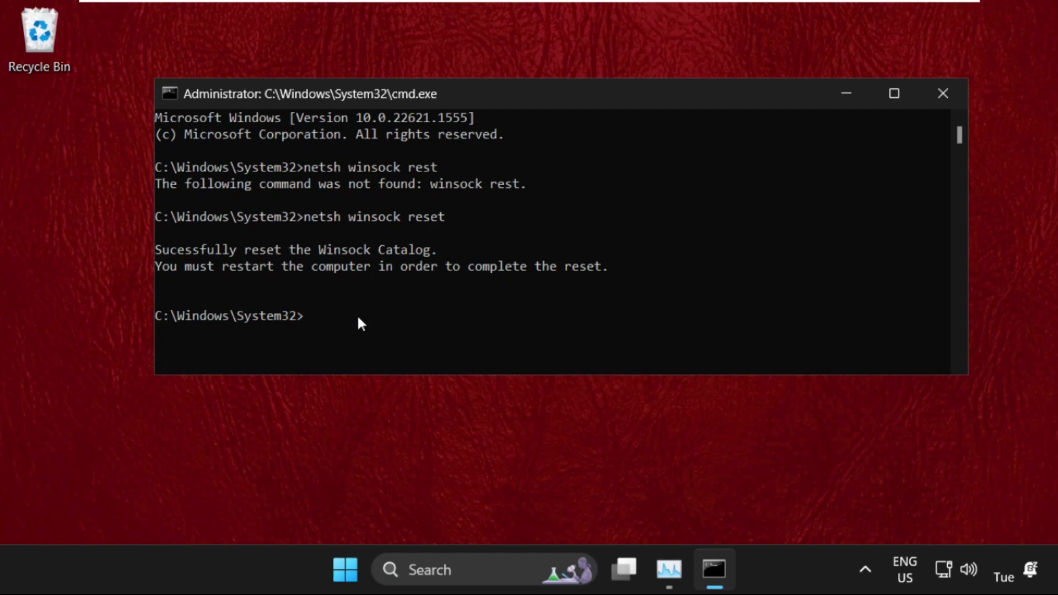
Reset the IP settings with 'netsh int ip reset resetlog.txt'.
{"action": "type", "text": "netsh int ip reset "}
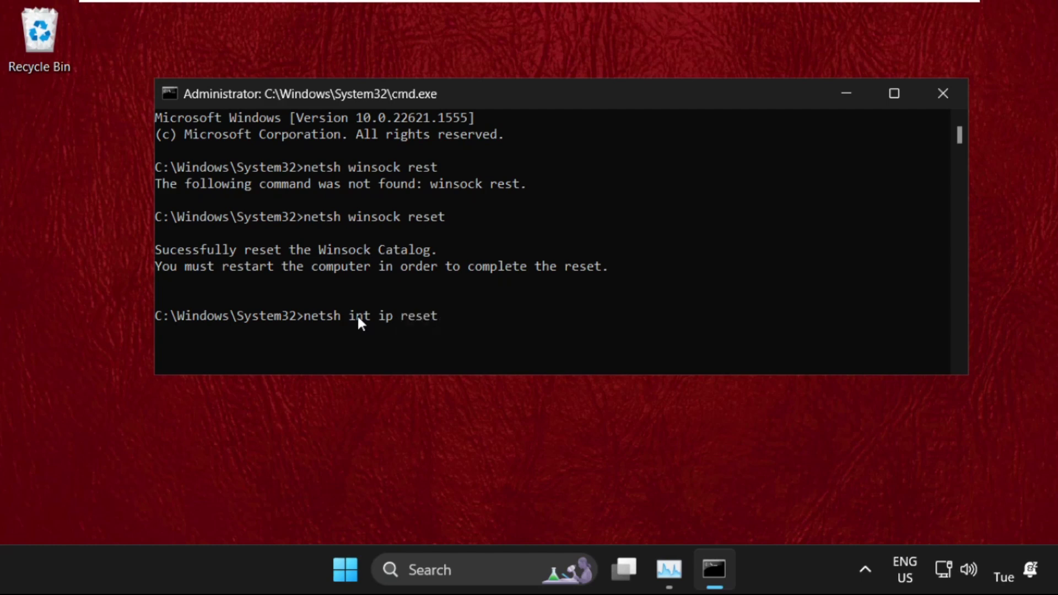
{"action": "type", "text": "rest"}
{"action": "key", "text": "BackSpace"}
{"action": "type", "text": "etlog.txt"}
{"action": "key", "text": "Return"}
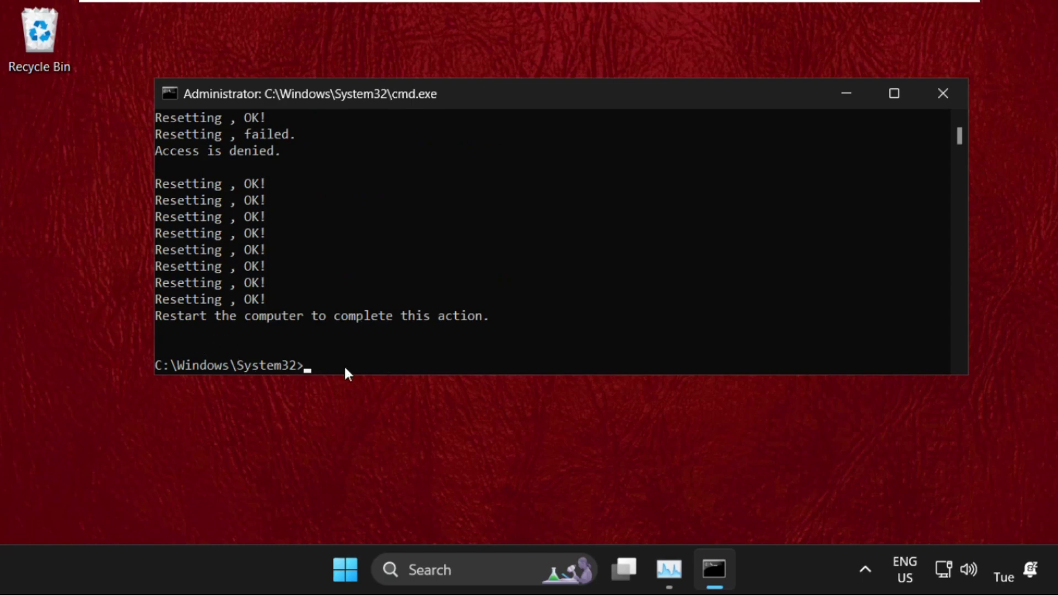
Exit Command Prompt, then open the Services app via a Windows search for 'serv'.
{"action": "type", "text": "exit"}
{"action": "key", "text": "Return"}
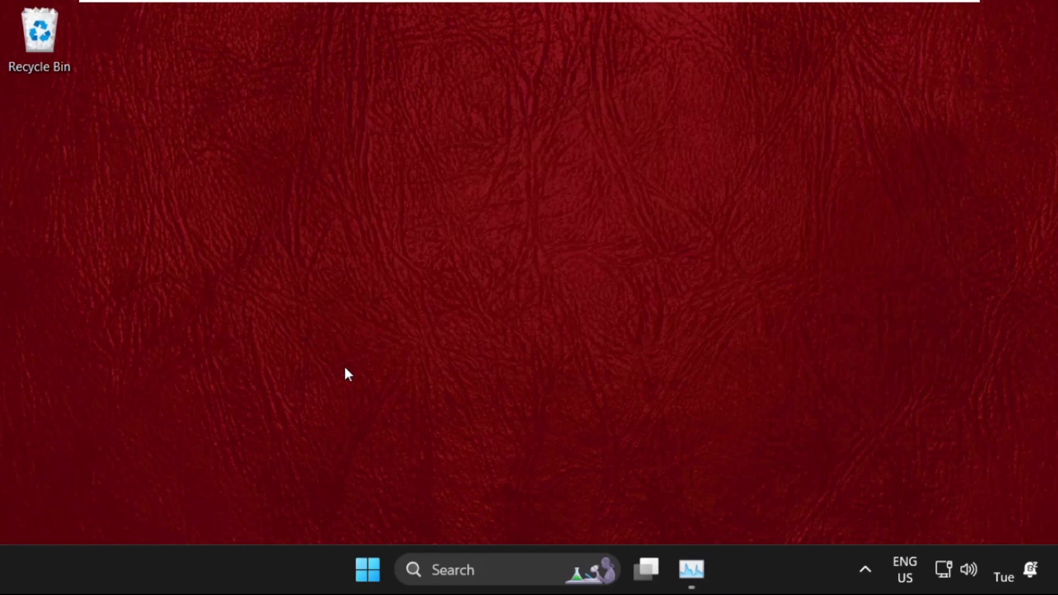
{"action": "left_click", "coordinate": [474, 569]}
{"action": "type", "text": "services"}
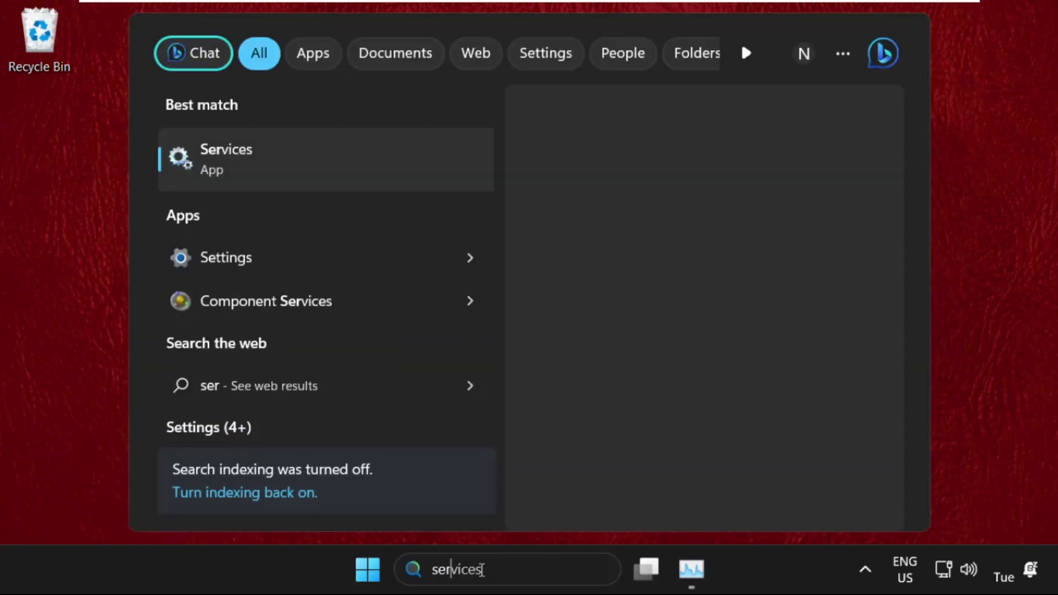
{"action": "left_click", "coordinate": [263, 163]}
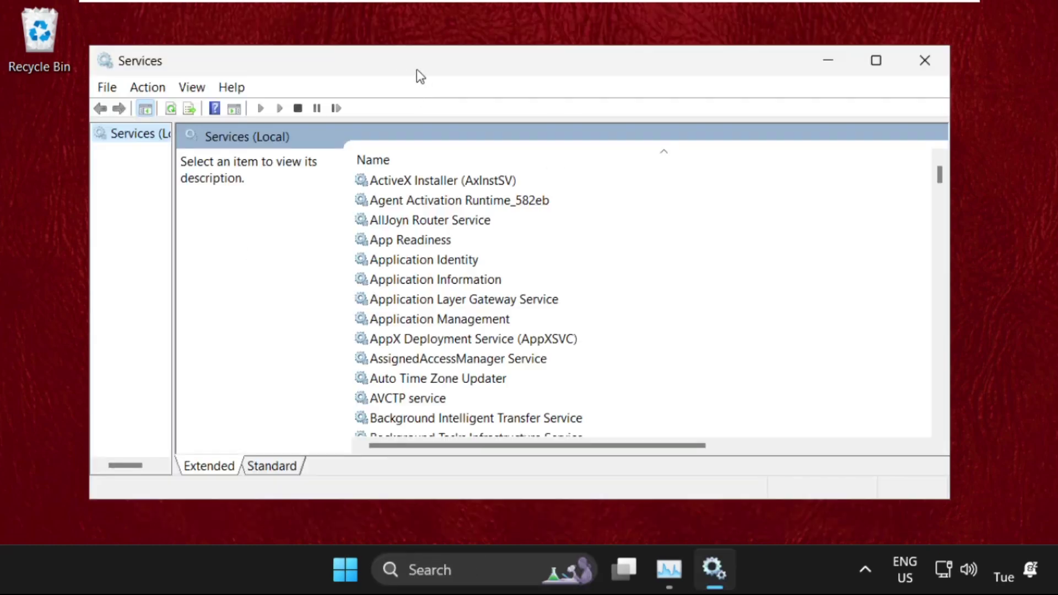
{"action": "left_click_drag", "start_coordinate": [417, 68], "coordinate": [524, 68]}
Open Windows Update's properties, keep its startup type Automatic, and close with OK.
{"action": "left_click", "coordinate": [522, 286]}
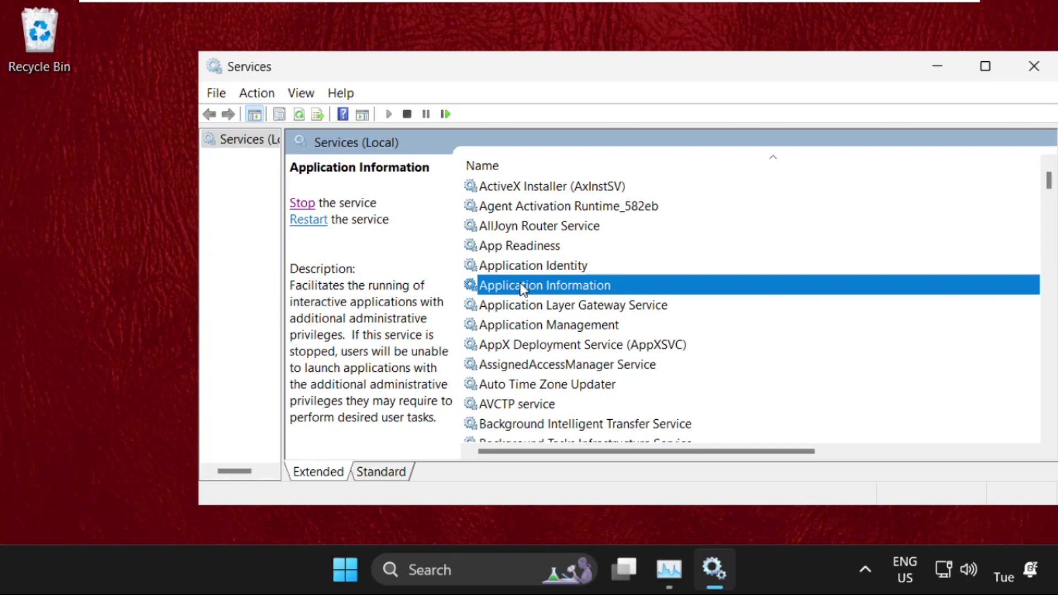
{"action": "key", "text": "w"}
{"action": "scroll", "coordinate": [522, 354], "scroll_direction": "down", "scroll_amount": 8}
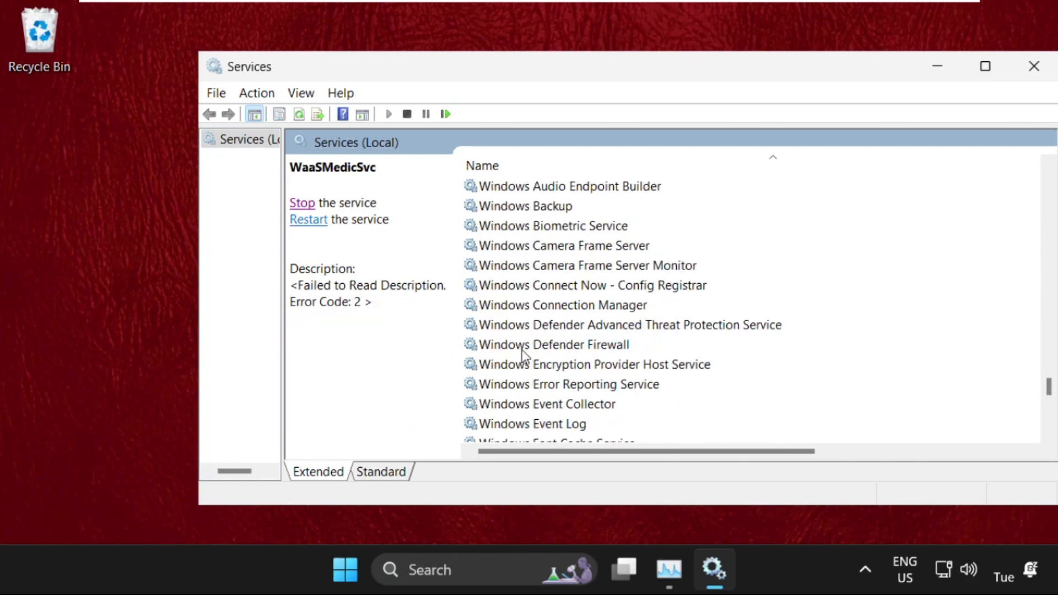
{"action": "scroll", "coordinate": [525, 352], "scroll_direction": "down", "scroll_amount": 3}
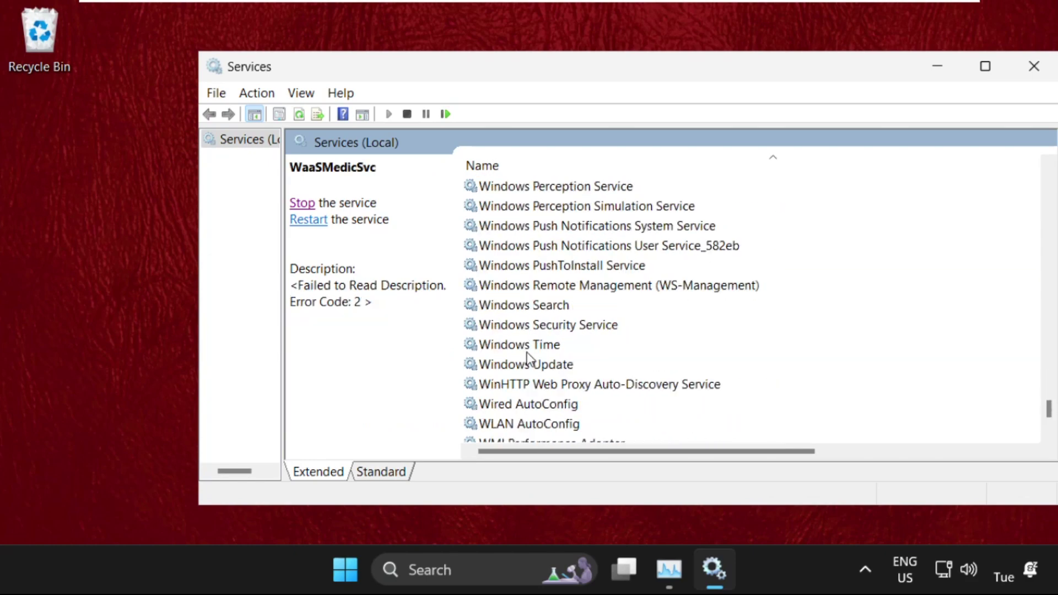
{"action": "left_click", "coordinate": [554, 365]}
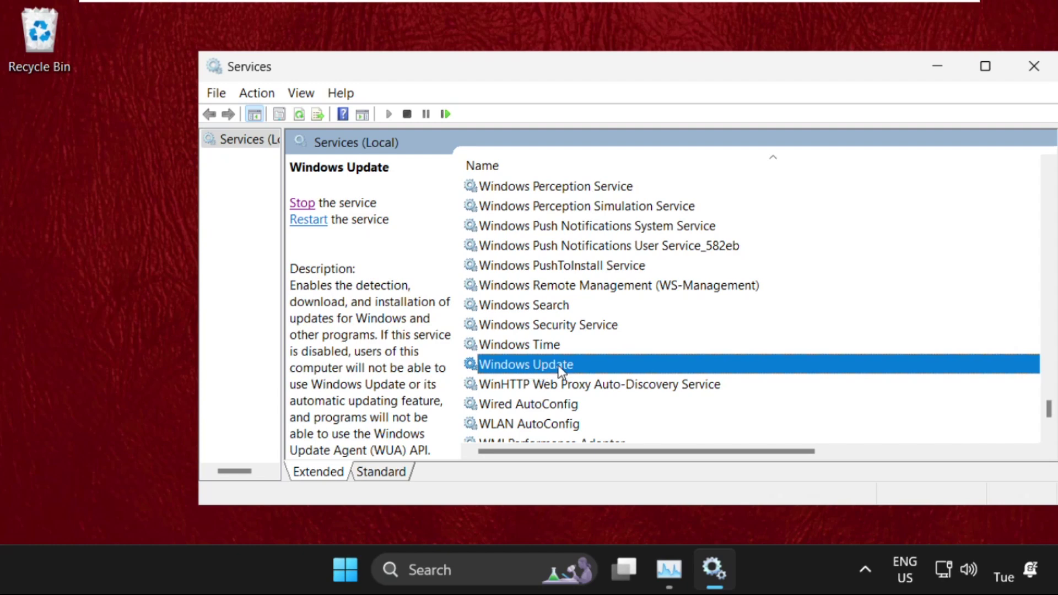
{"action": "right_click", "coordinate": [558, 366]}
{"action": "left_click", "coordinate": [635, 321]}
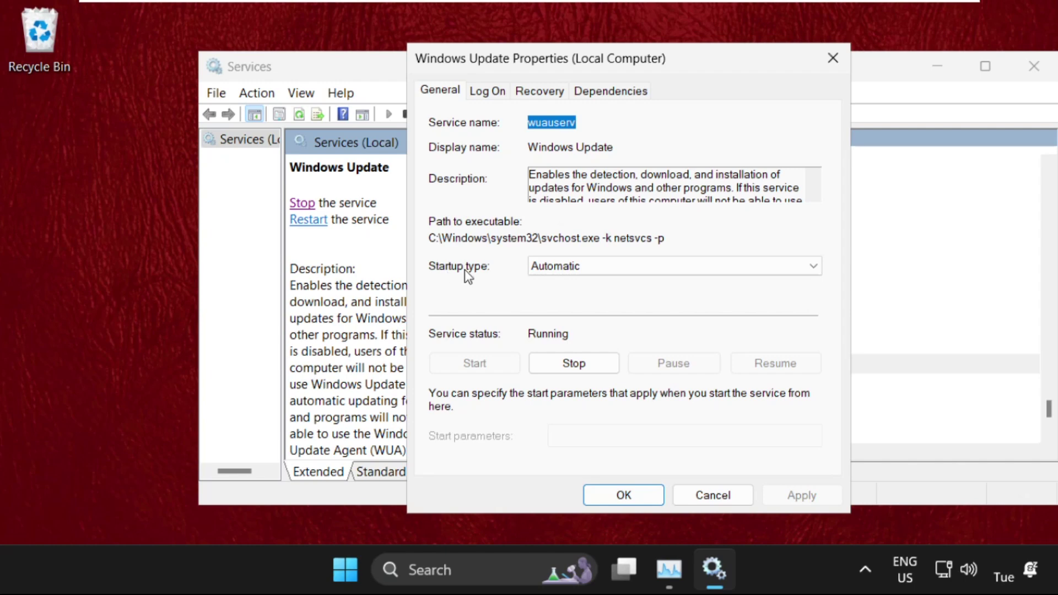
{"action": "left_click", "coordinate": [556, 268]}
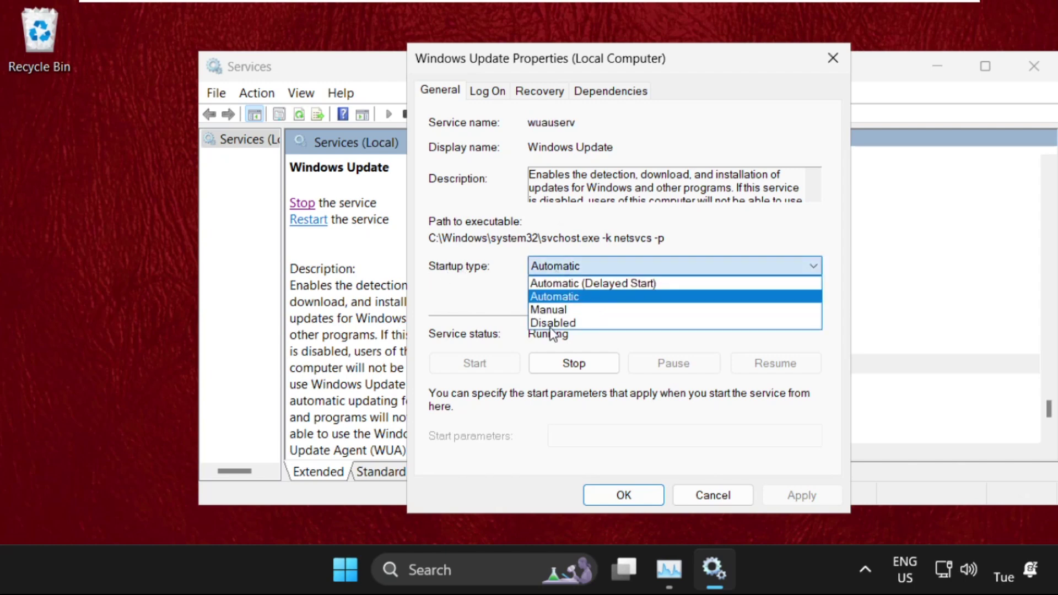
{"action": "left_click", "coordinate": [834, 501]}
{"action": "left_click", "coordinate": [656, 495]}
{"action": "scroll", "coordinate": [600, 406], "scroll_direction": "down", "scroll_amount": 1}
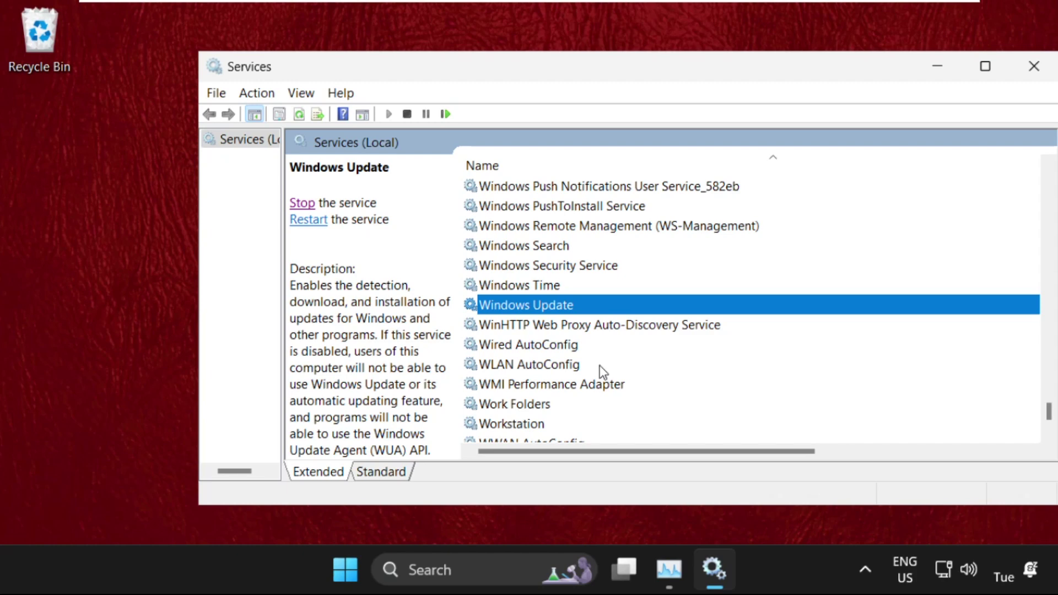
Set WLAN AutoConfig's startup type to Automatic, start the service, and apply.
{"action": "left_click", "coordinate": [508, 351]}
{"action": "left_click", "coordinate": [504, 364]}
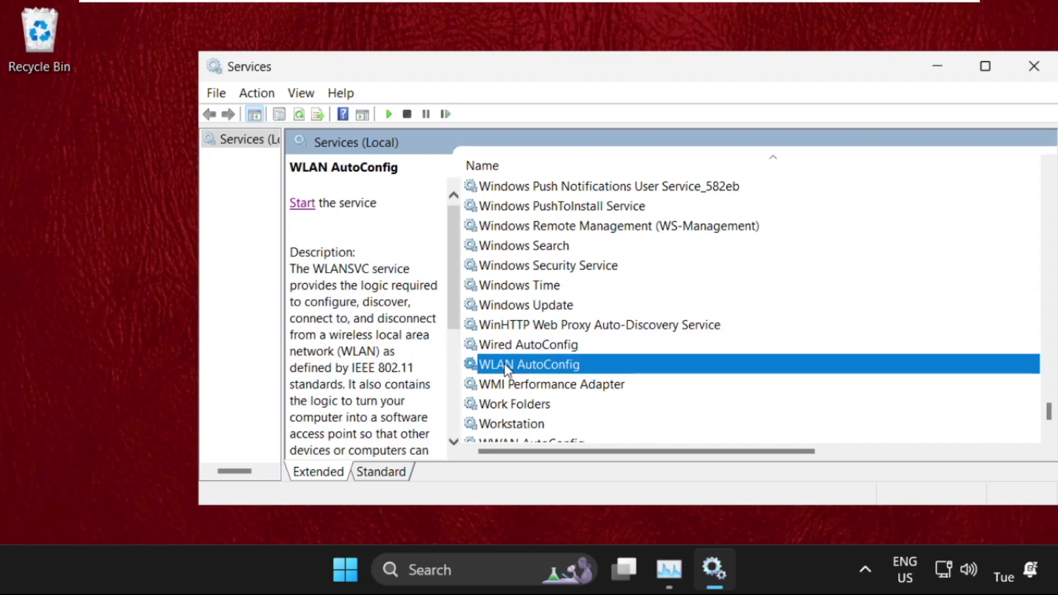
{"action": "right_click", "coordinate": [572, 364]}
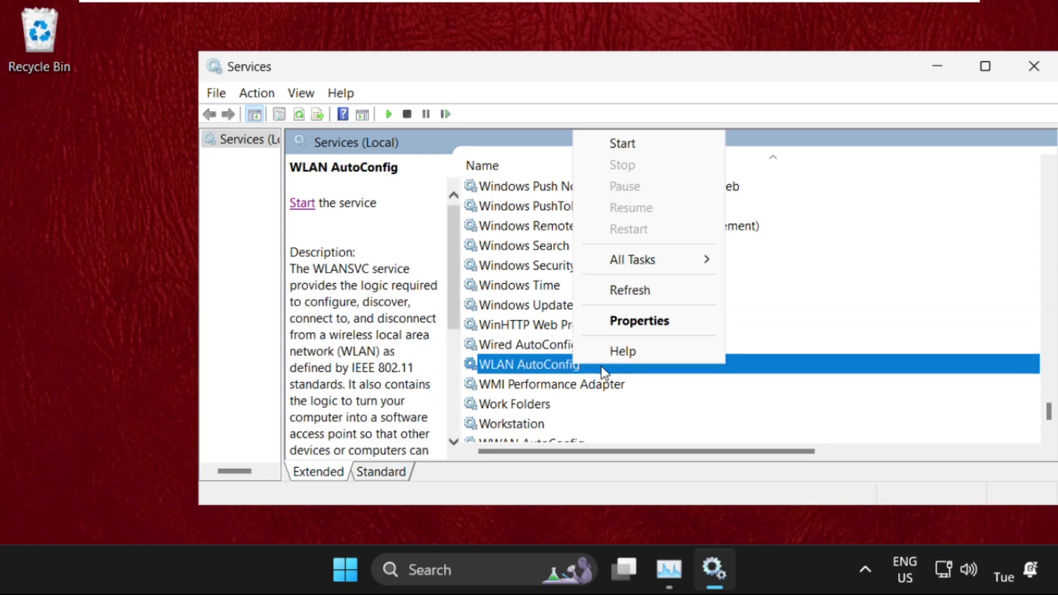
{"action": "left_click", "coordinate": [632, 329]}
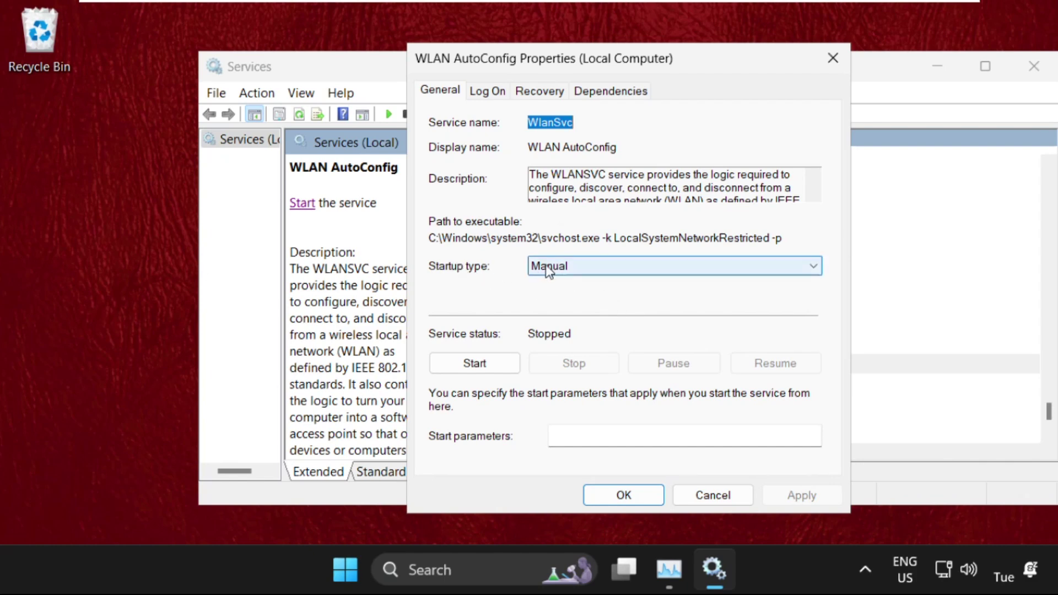
{"action": "left_click", "coordinate": [548, 270]}
{"action": "left_click", "coordinate": [554, 293]}
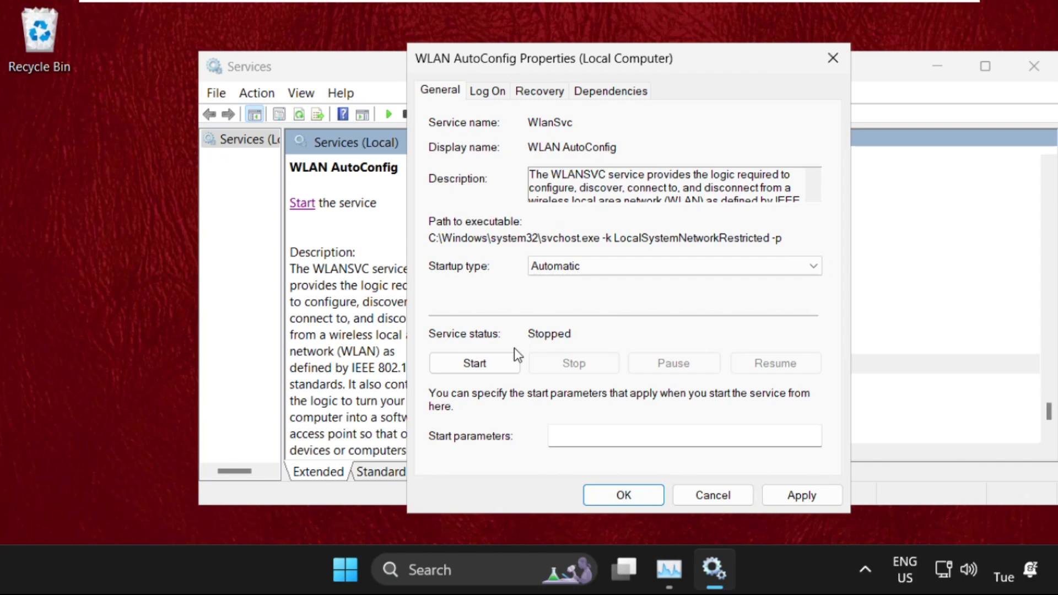
{"action": "left_click", "coordinate": [479, 364]}
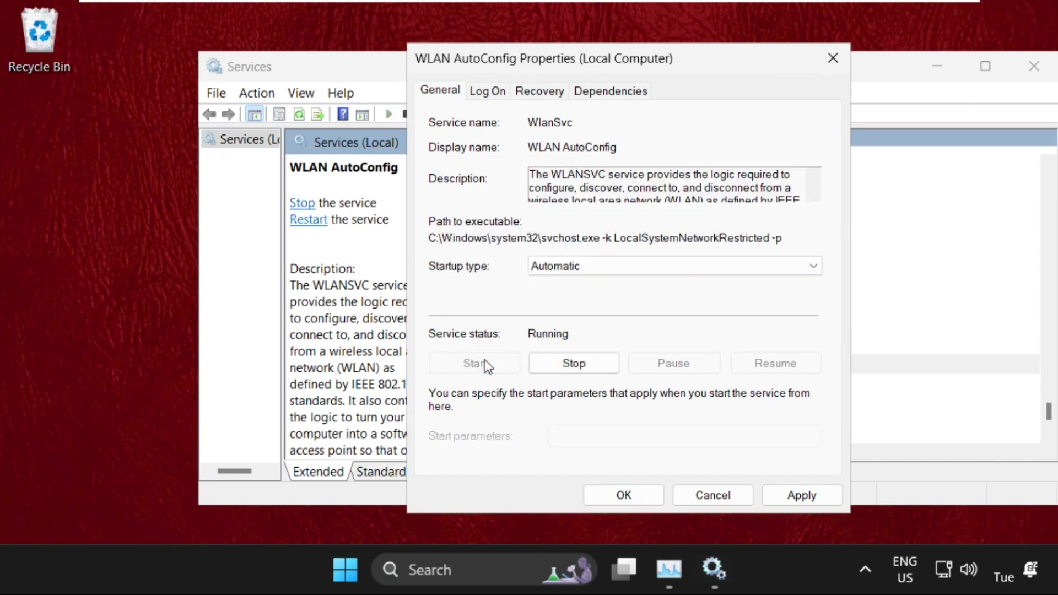
{"action": "left_click", "coordinate": [784, 494]}
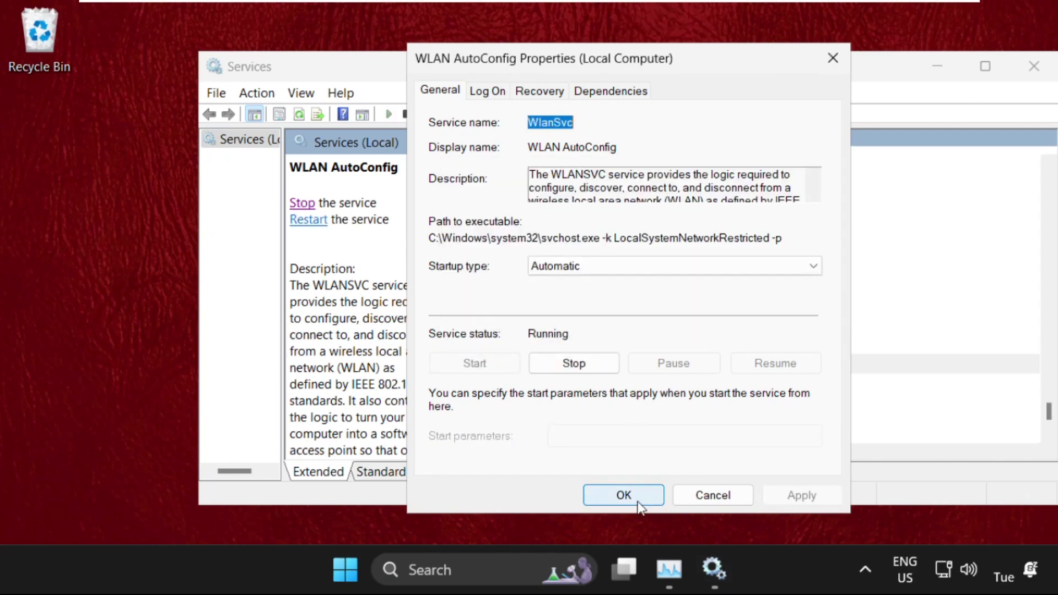
{"action": "left_click", "coordinate": [637, 498]}
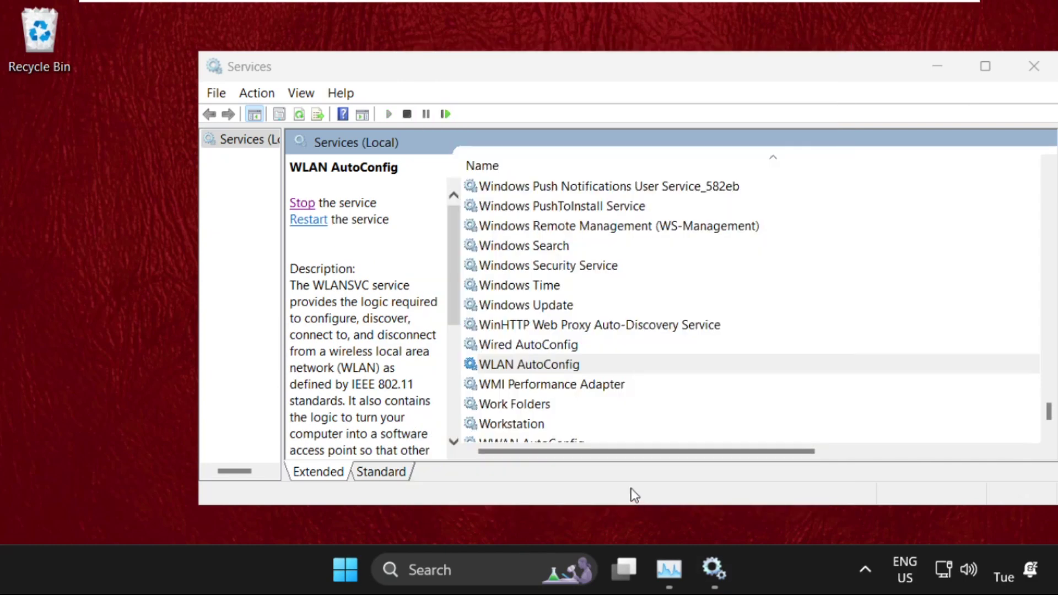
Close Services, open Device Manager, and expand Network adapters to the Intel 82574L adapter.
{"action": "left_click", "coordinate": [1026, 69]}
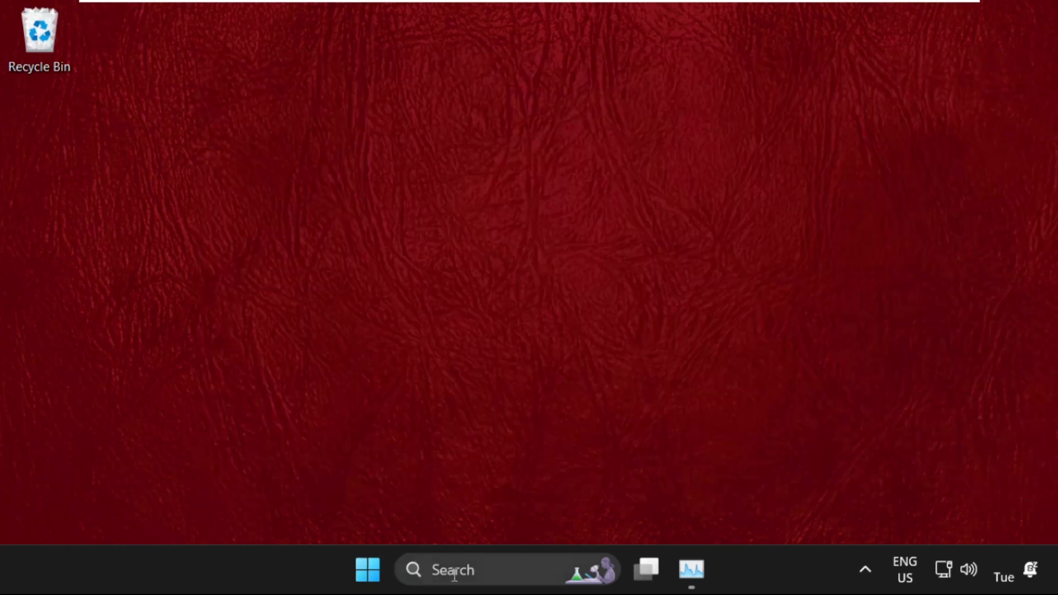
{"action": "right_click", "coordinate": [370, 573]}
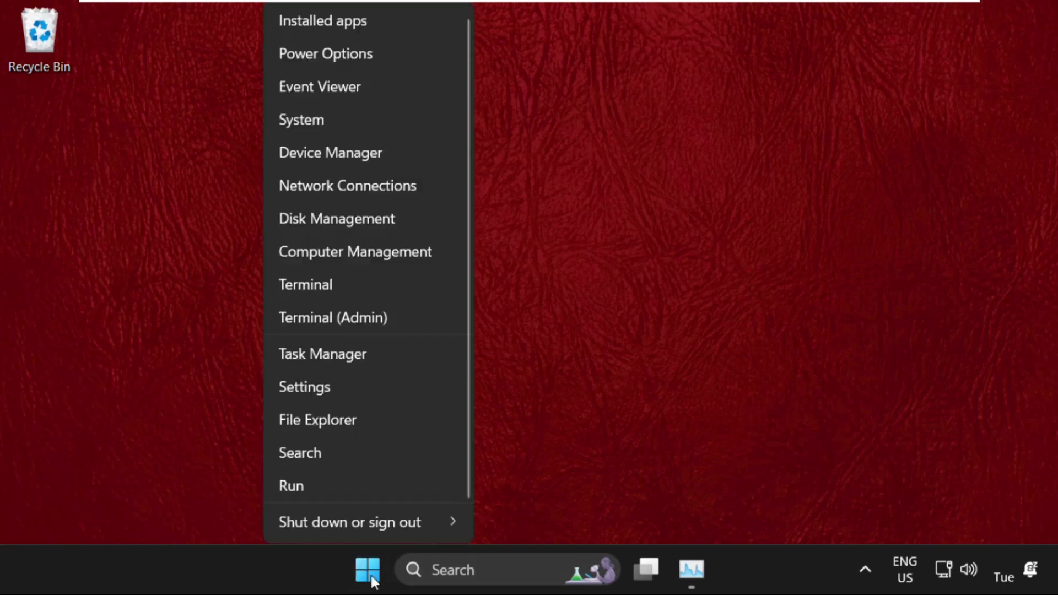
{"action": "left_click", "coordinate": [347, 158]}
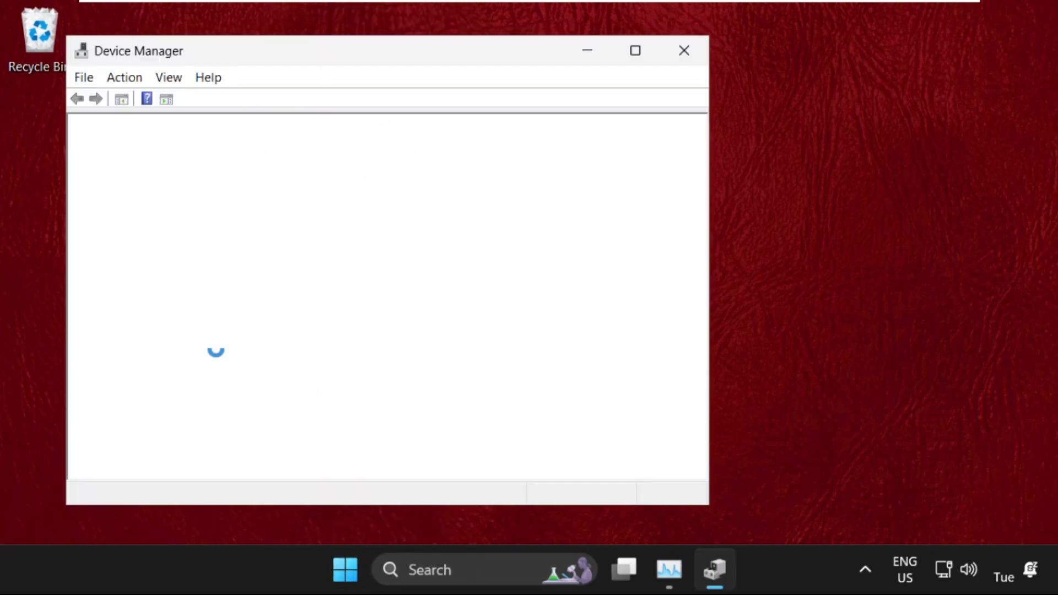
{"action": "left_click_drag", "start_coordinate": [368, 67], "coordinate": [560, 65]}
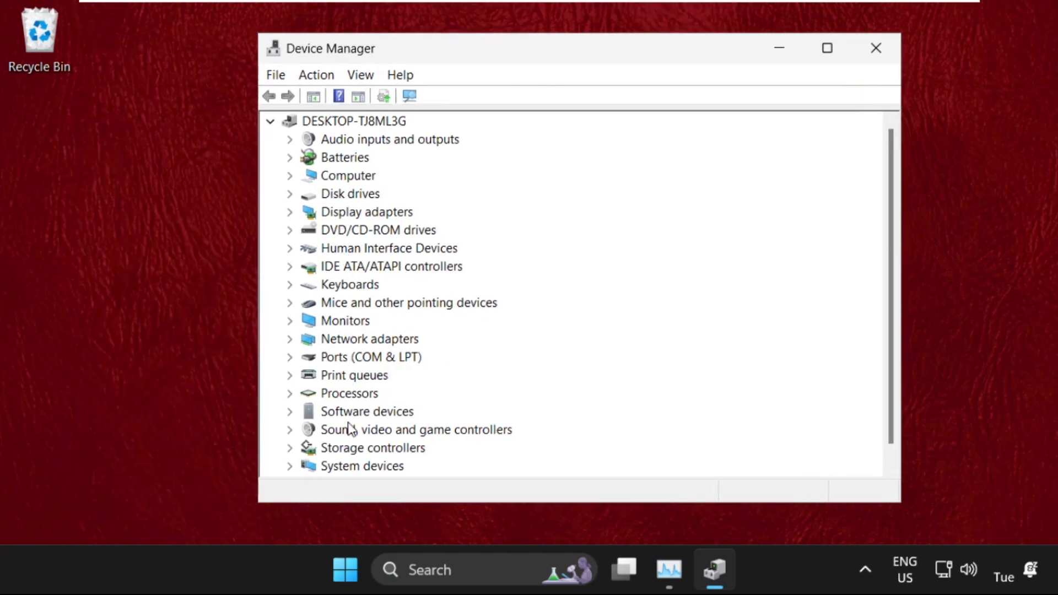
{"action": "left_click", "coordinate": [290, 340]}
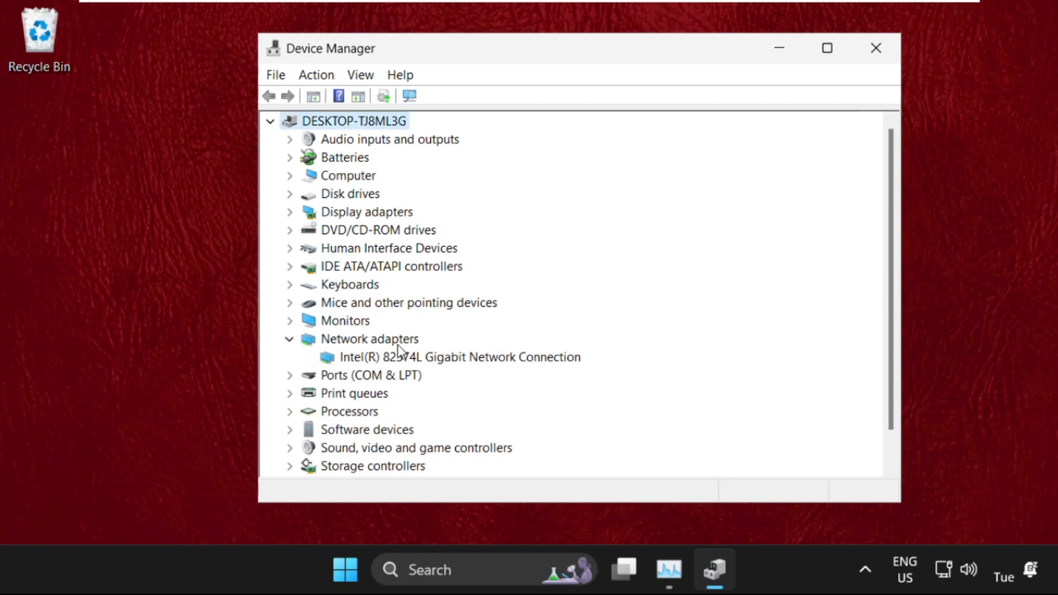
{"action": "right_click", "coordinate": [409, 359]}
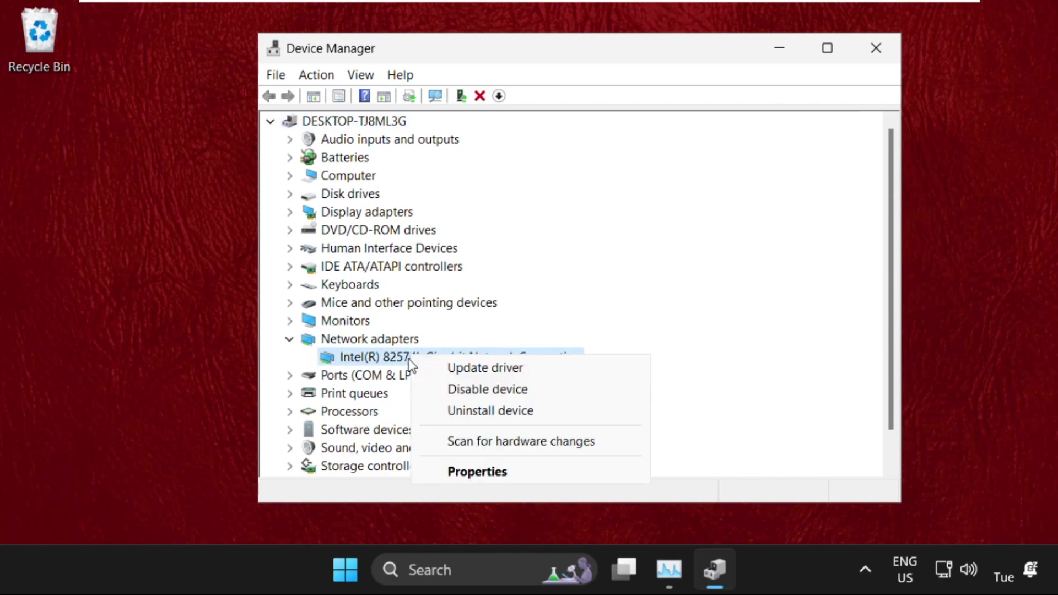
Update the Intel adapter's driver automatically, confirming the best driver is already installed.
{"action": "left_click", "coordinate": [467, 473]}
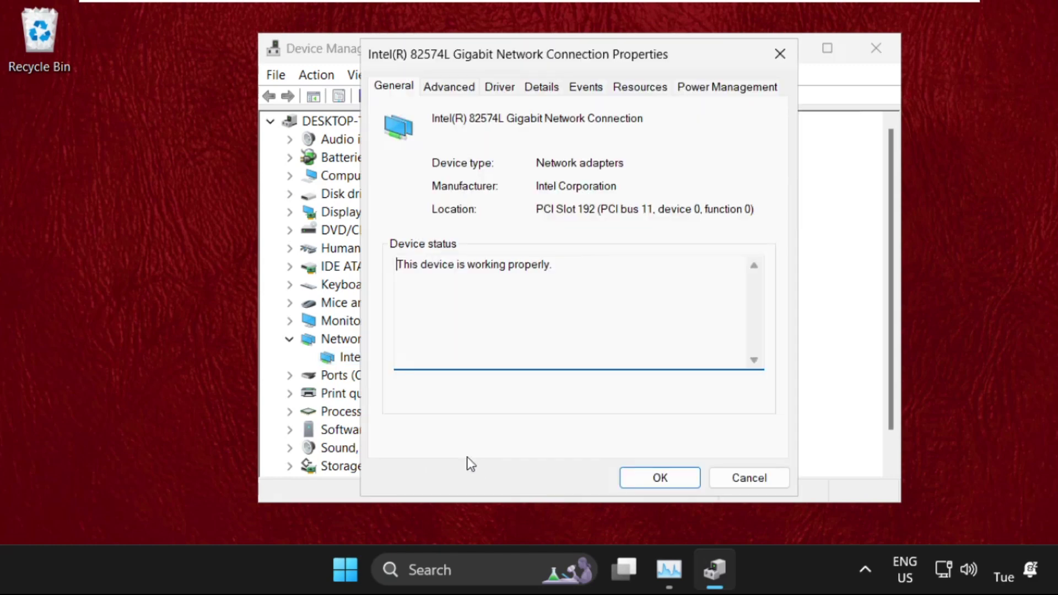
{"action": "left_click", "coordinate": [498, 87]}
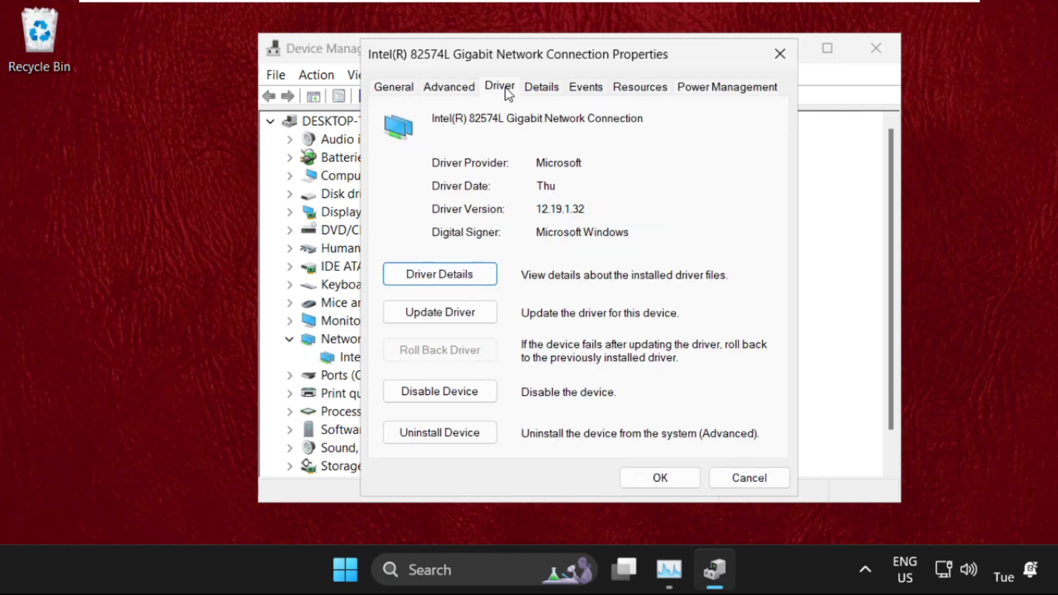
{"action": "left_click", "coordinate": [448, 320]}
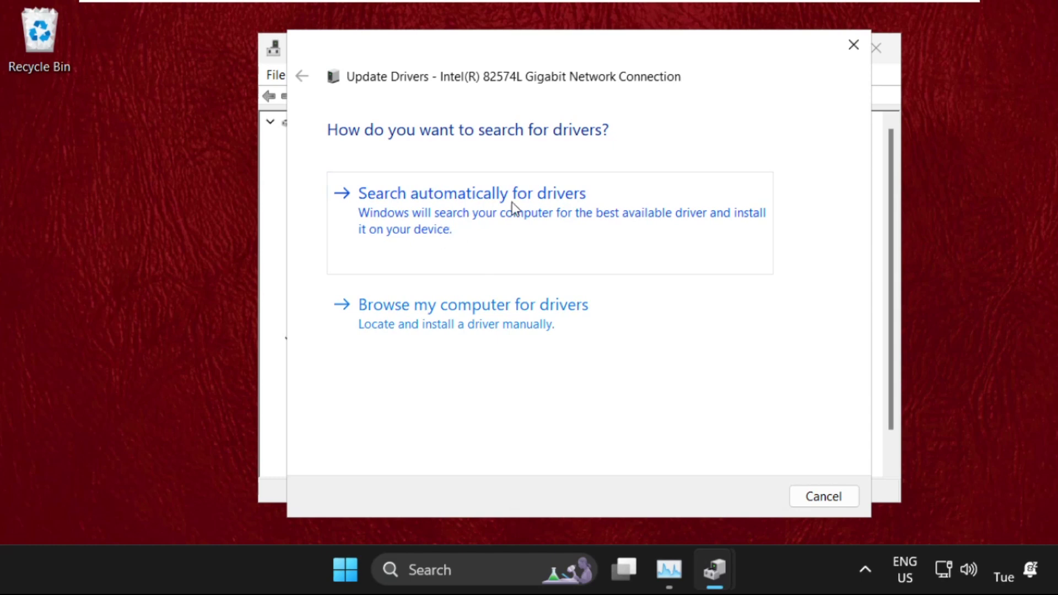
{"action": "left_click", "coordinate": [534, 214]}
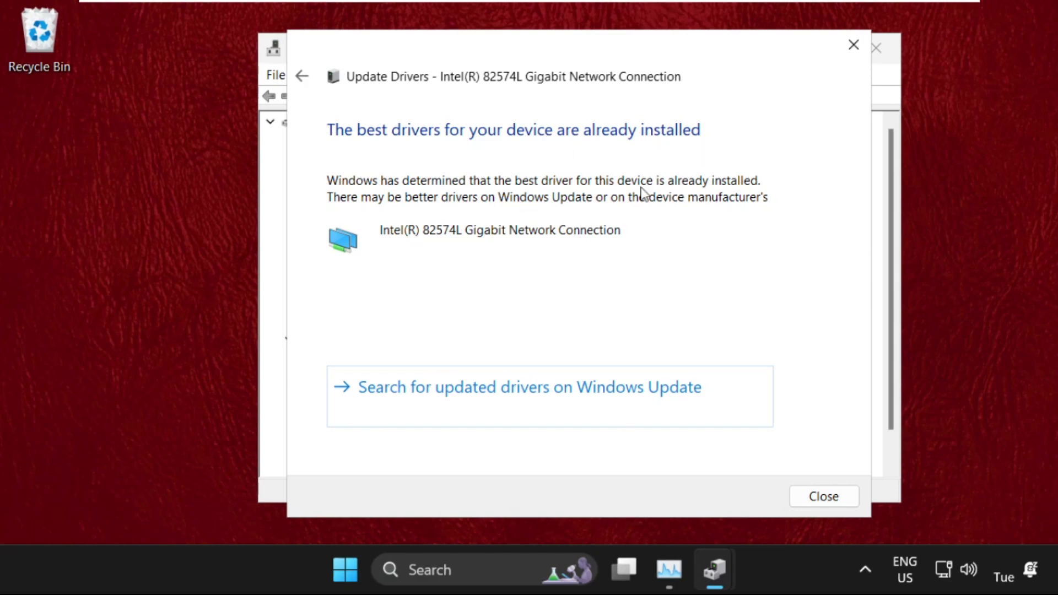
{"action": "left_click", "coordinate": [804, 496]}
{"action": "left_click", "coordinate": [780, 54]}
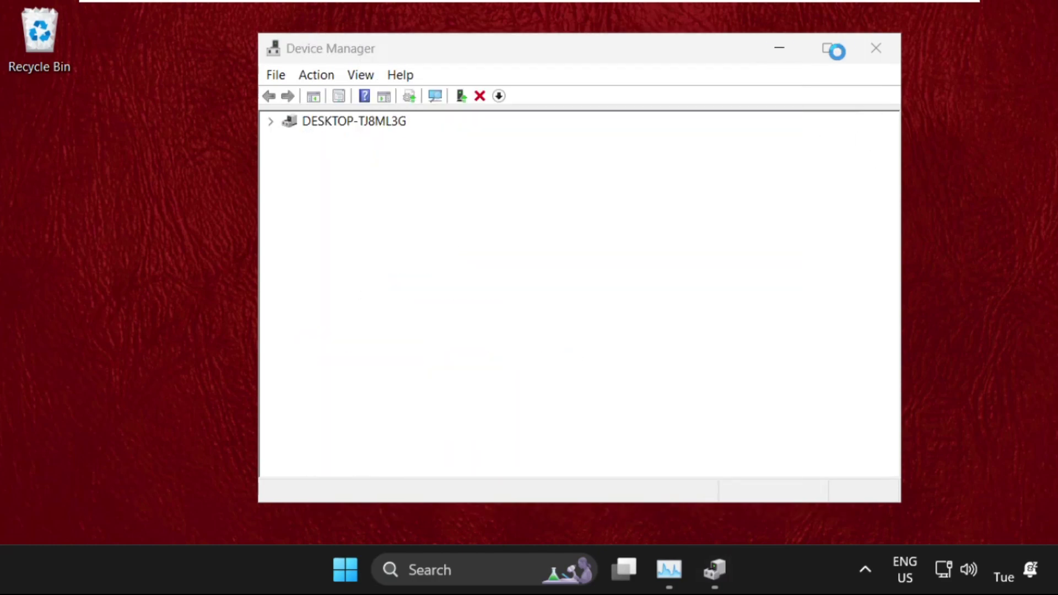
Close Device Manager and bring up Start's power options to restart.
{"action": "left_click", "coordinate": [875, 48]}
{"action": "left_click", "coordinate": [373, 581]}
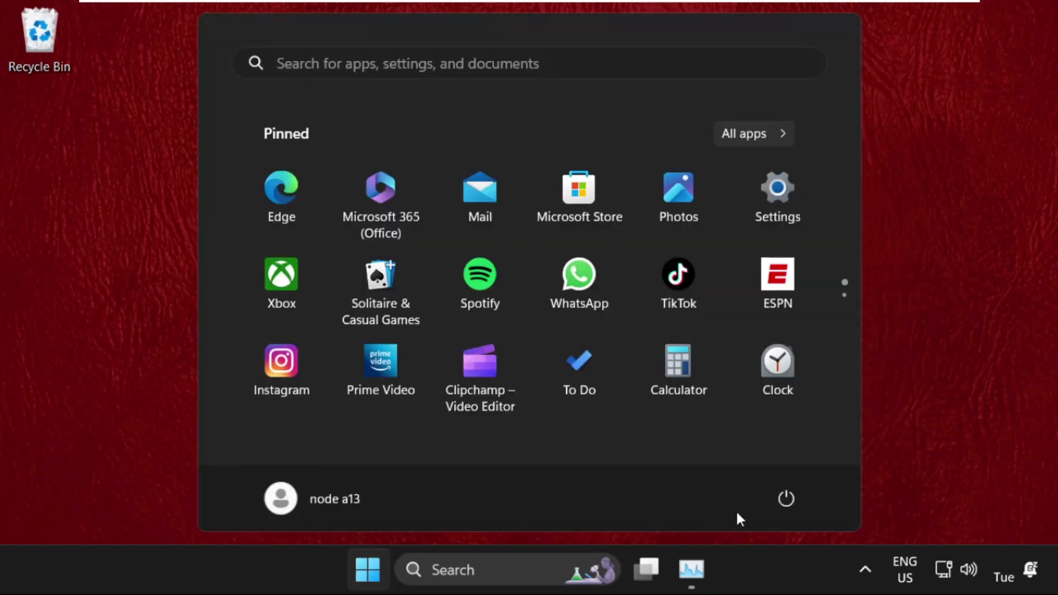
{"action": "left_click", "coordinate": [777, 500]}
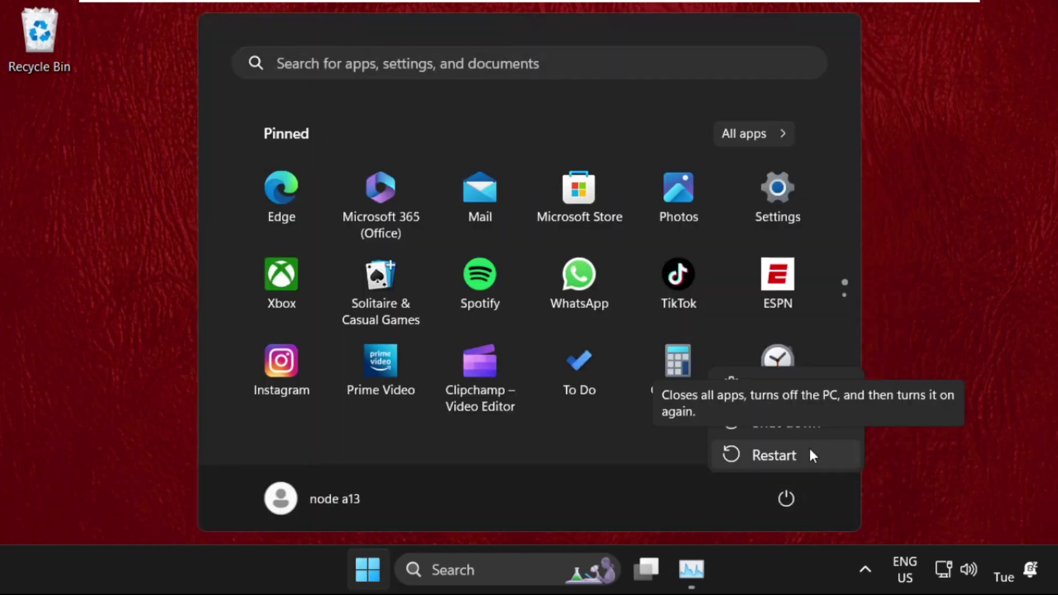